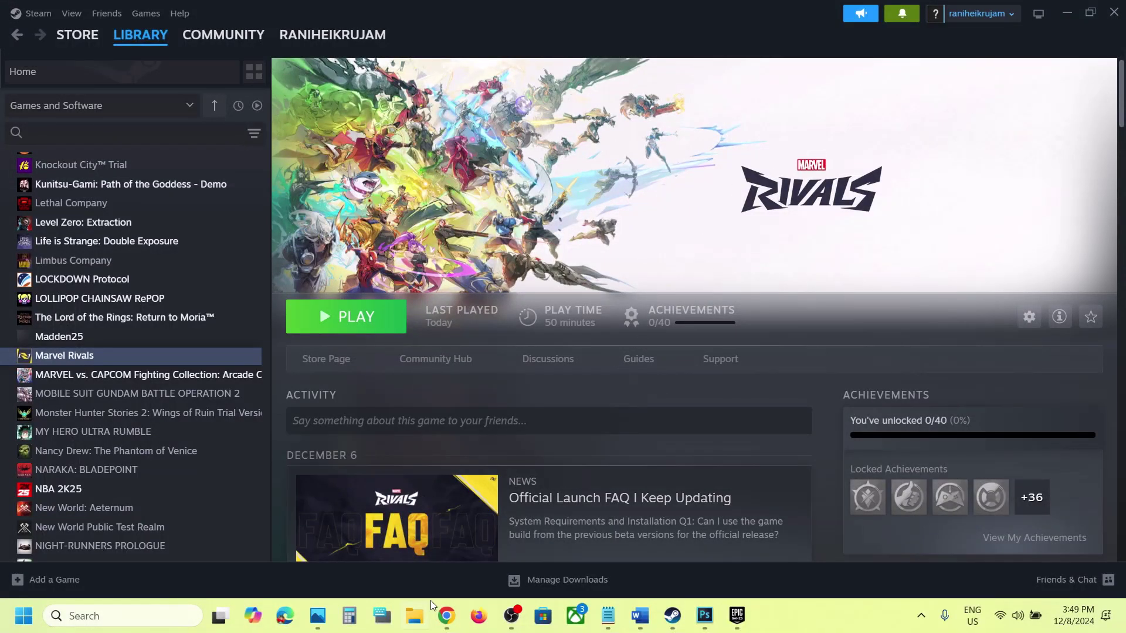
Bring the Chrome window with the Epic Games Store download page to the front.
left_click(445, 621)
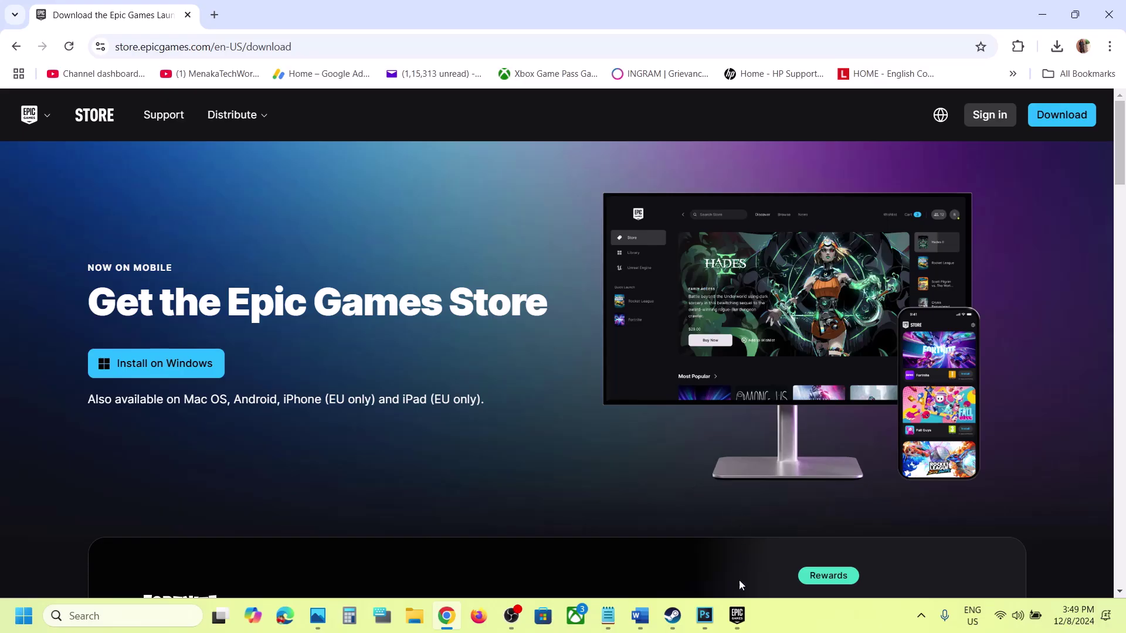
Open Marvel Rivals in the Epic Games Store, jump to its library entry, then return to Steam.
left_click(737, 615)
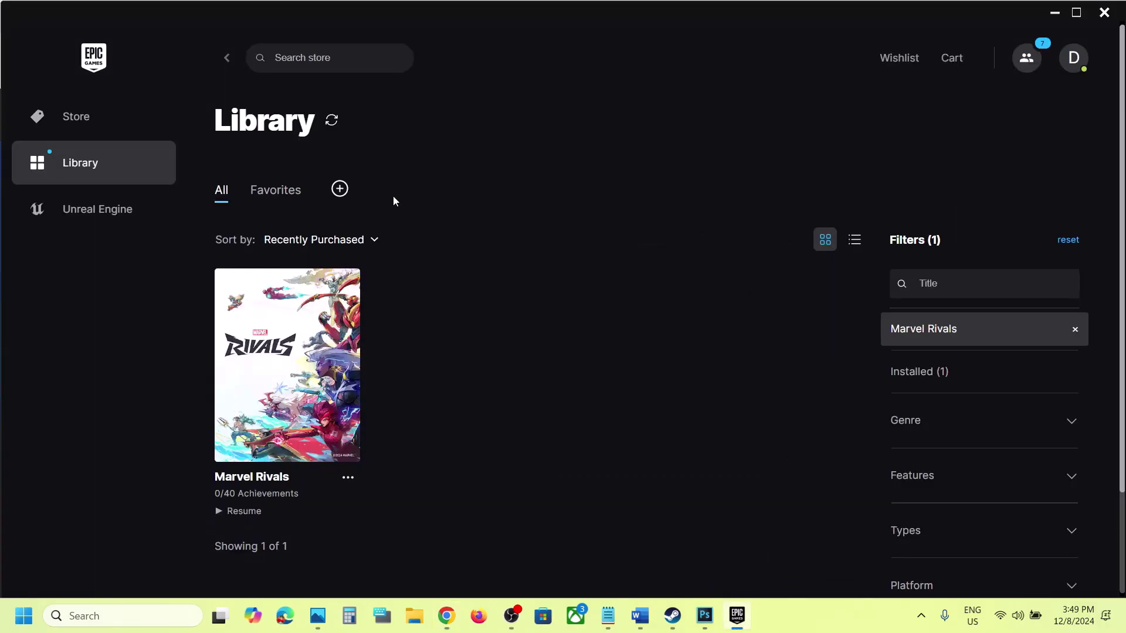
left_click(87, 127)
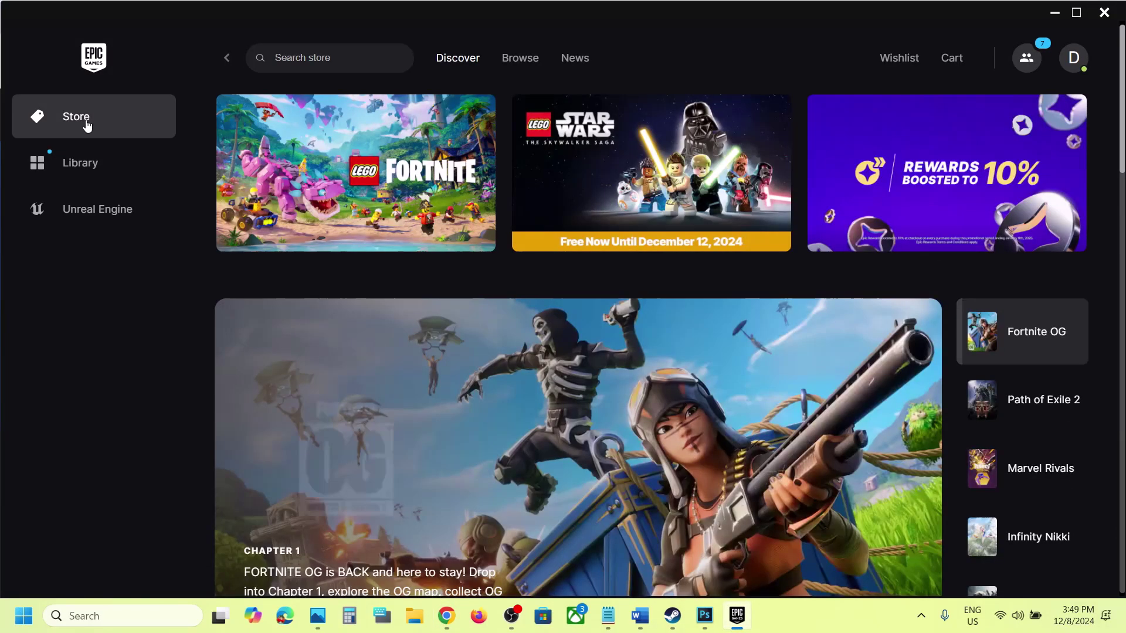
left_click(1019, 479)
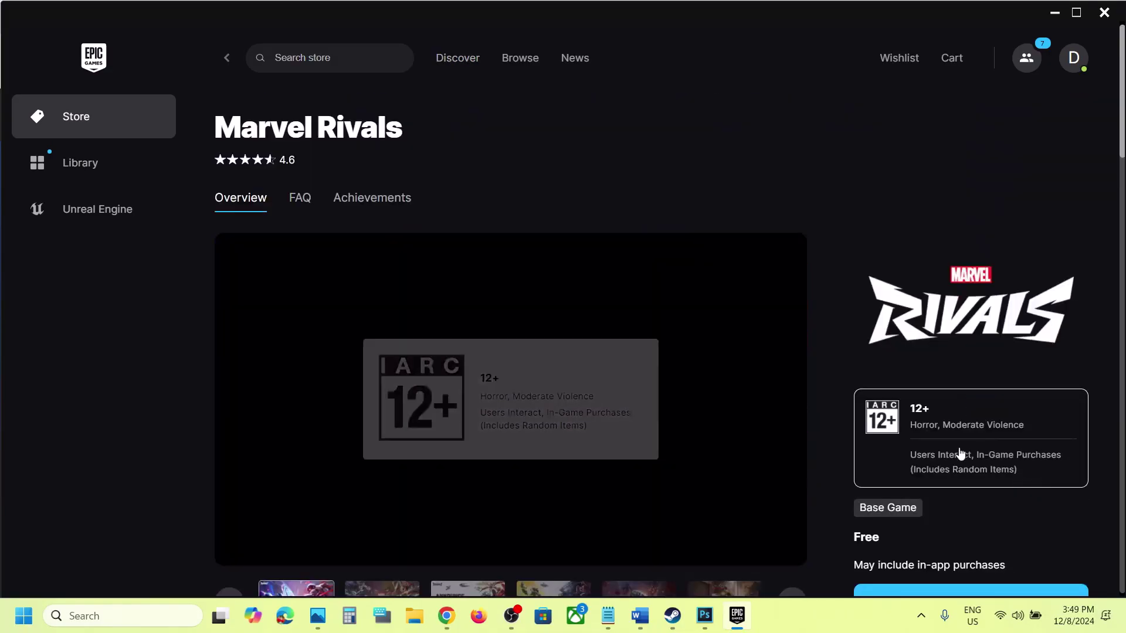
scroll(955, 457, "down", 2)
left_click(1013, 513)
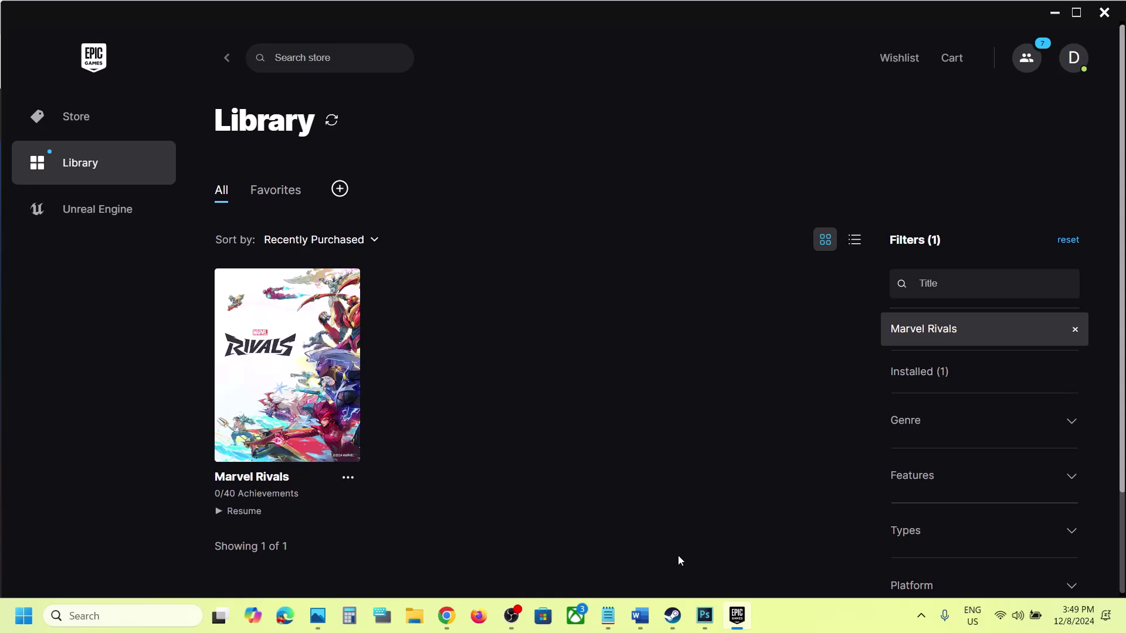
left_click(673, 615)
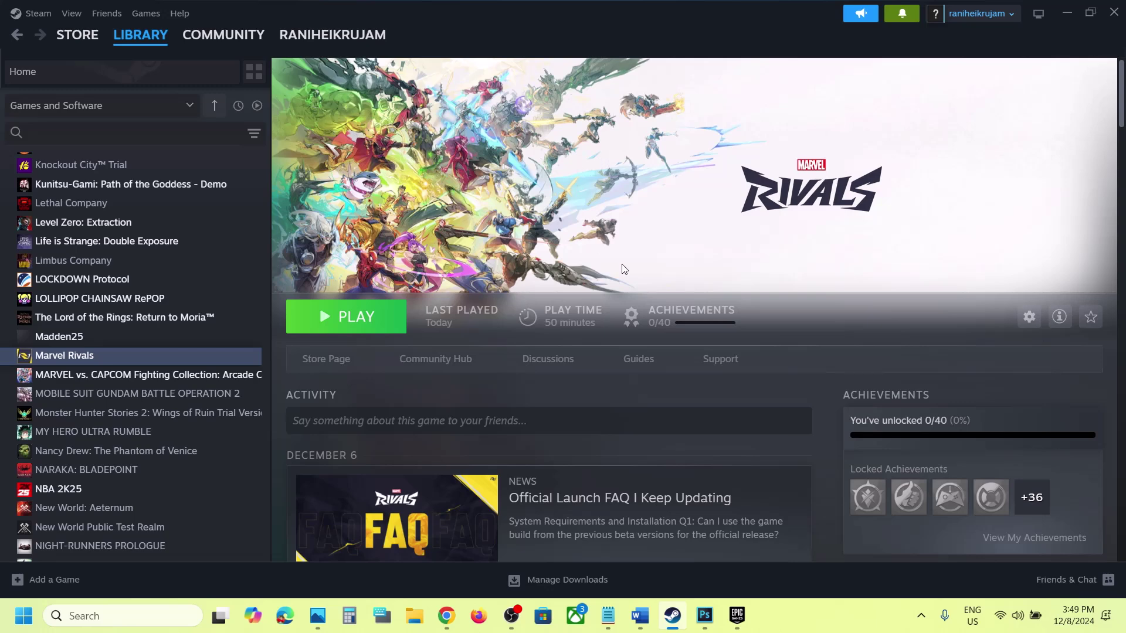
In the Word guide's Step 2, put the AMD link on its own line and select the NVIDIA link.
key("alt+Tab")
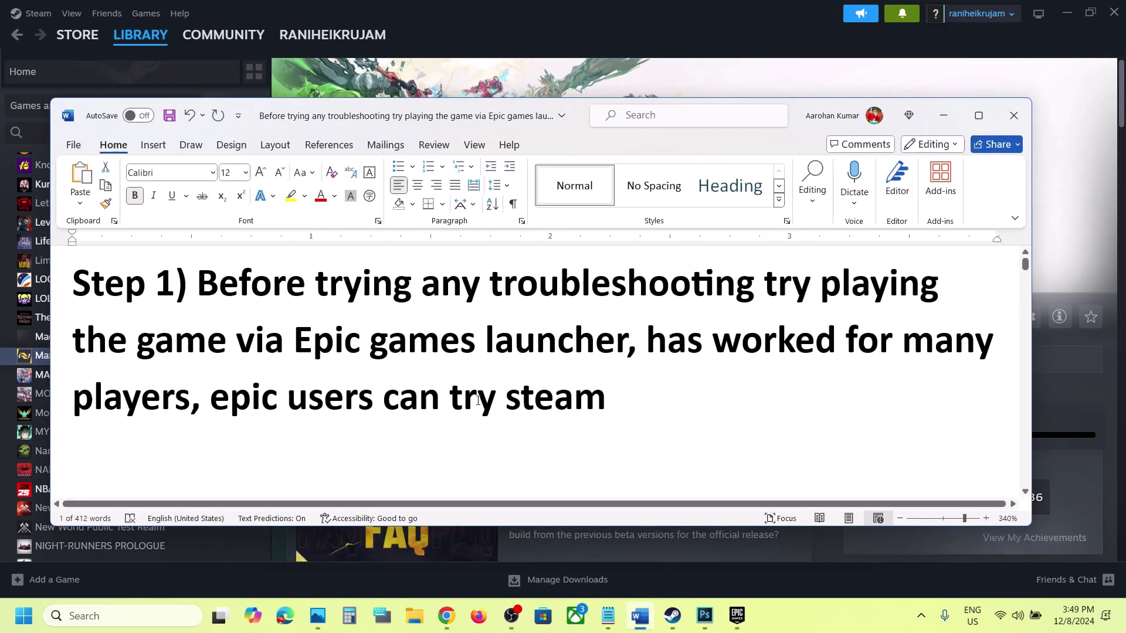
scroll(477, 400, "down", 5)
left_click_drag(212, 305, 927, 322)
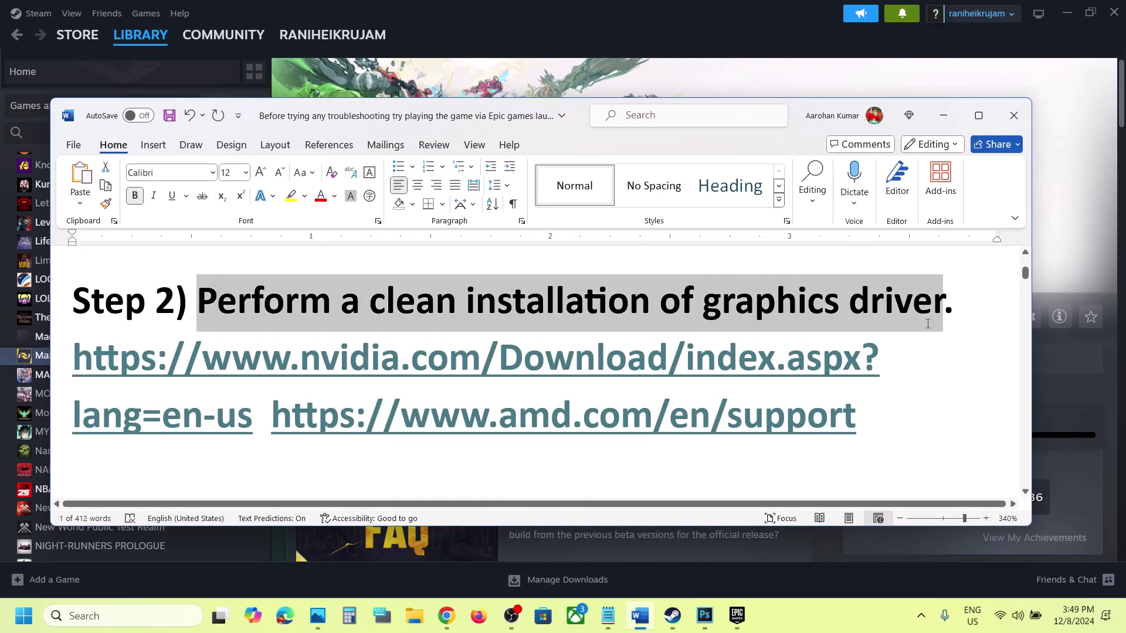
left_click_drag(164, 352, 717, 359)
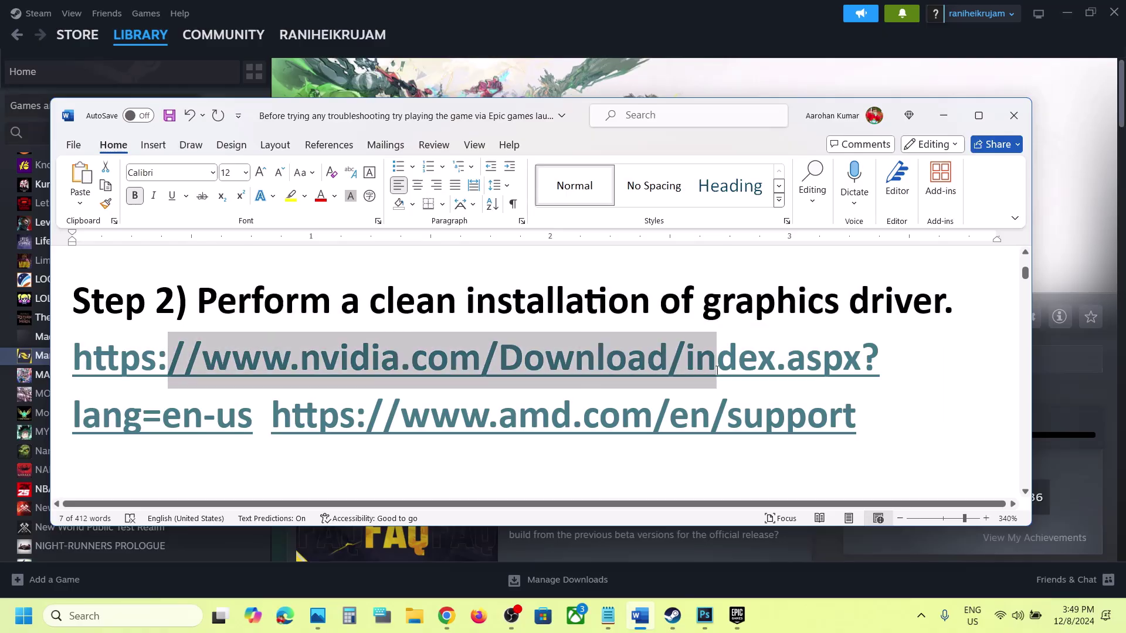
left_click(269, 413)
key("Return")
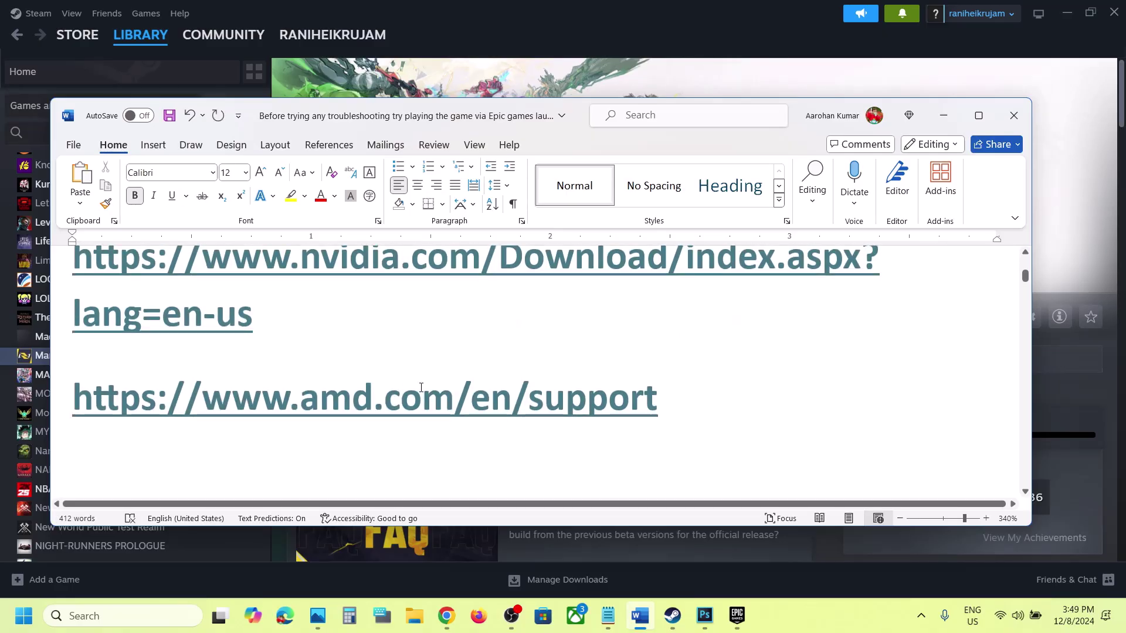
scroll(421, 387, "up", 2)
triple_click(365, 409)
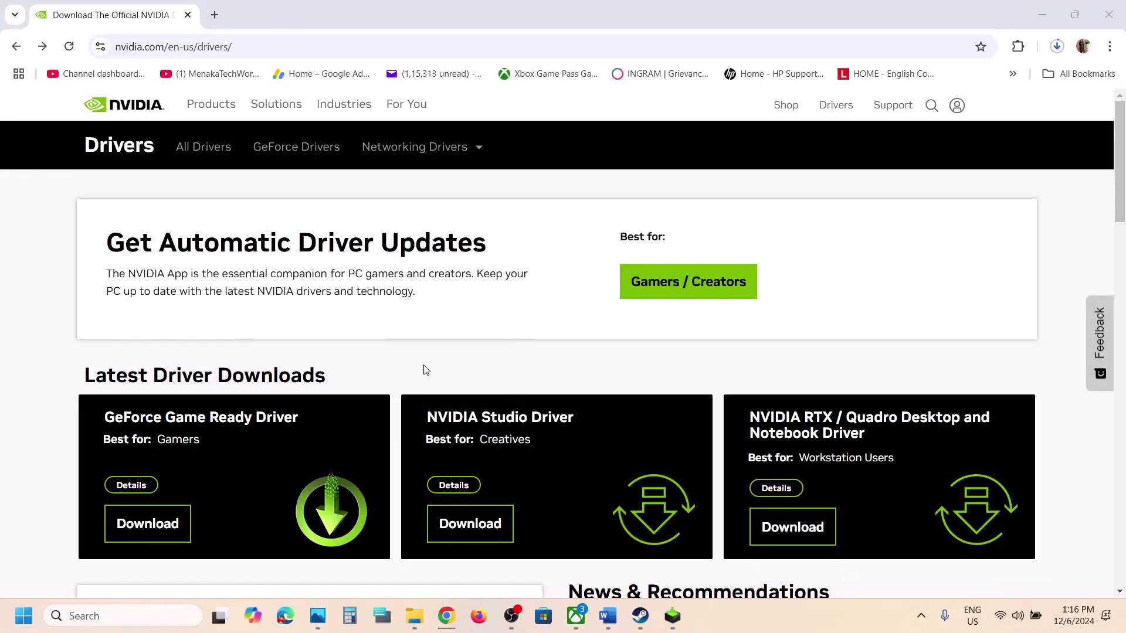
Search NVIDIA's Manual Driver Search for GeForce RTX 3050 Laptop GPU drivers on Windows 11.
scroll(425, 370, "down", 8)
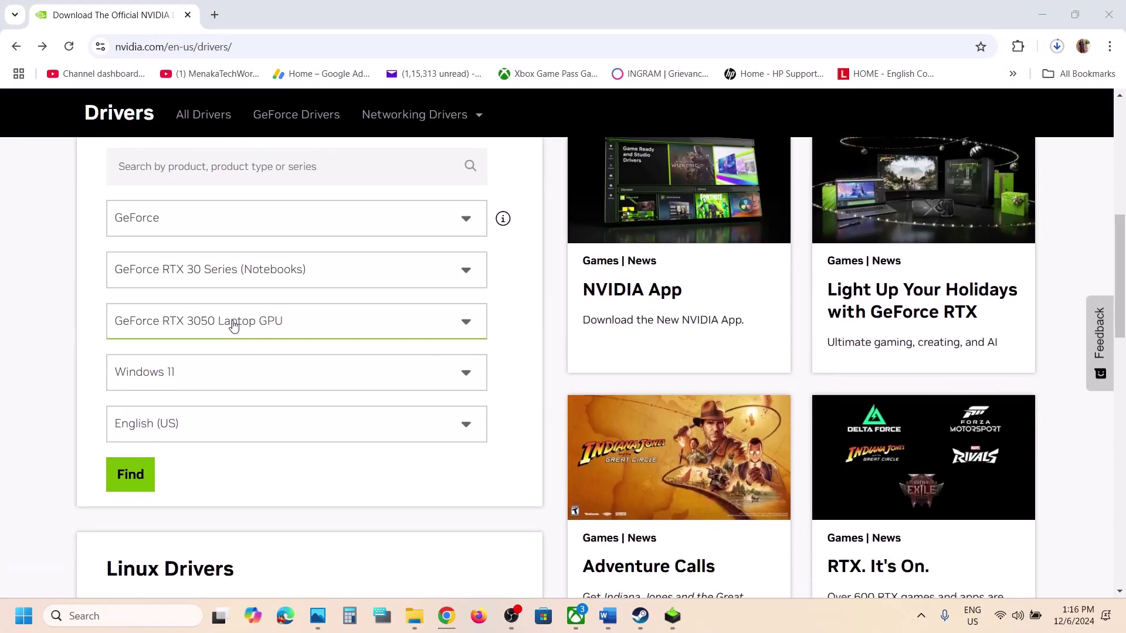
left_click(233, 326)
left_click(74, 344)
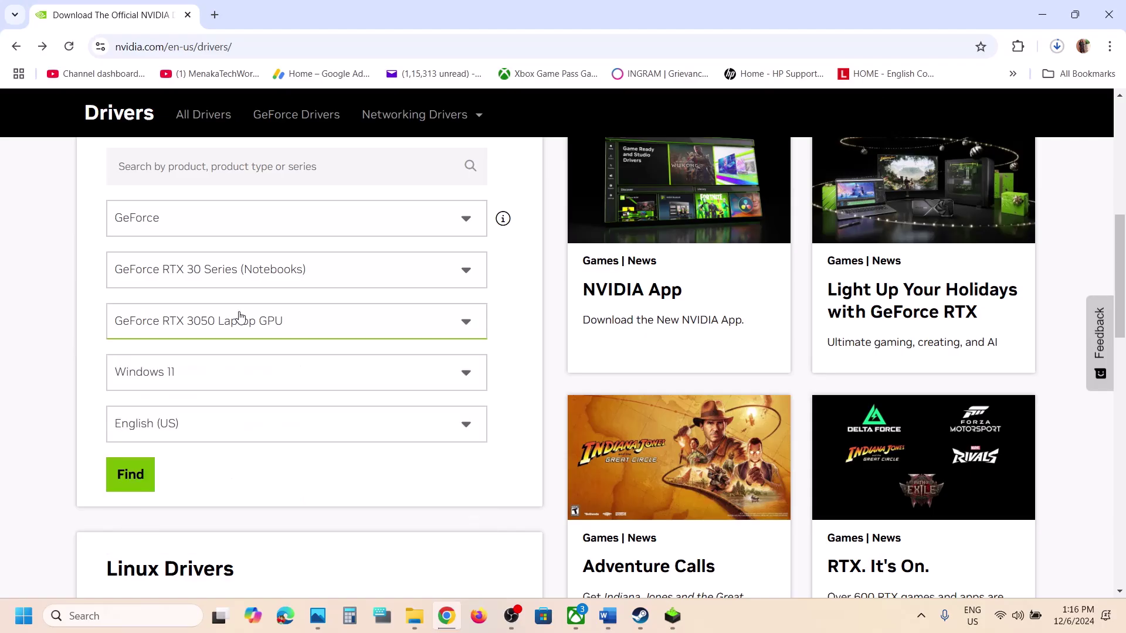
left_click(176, 369)
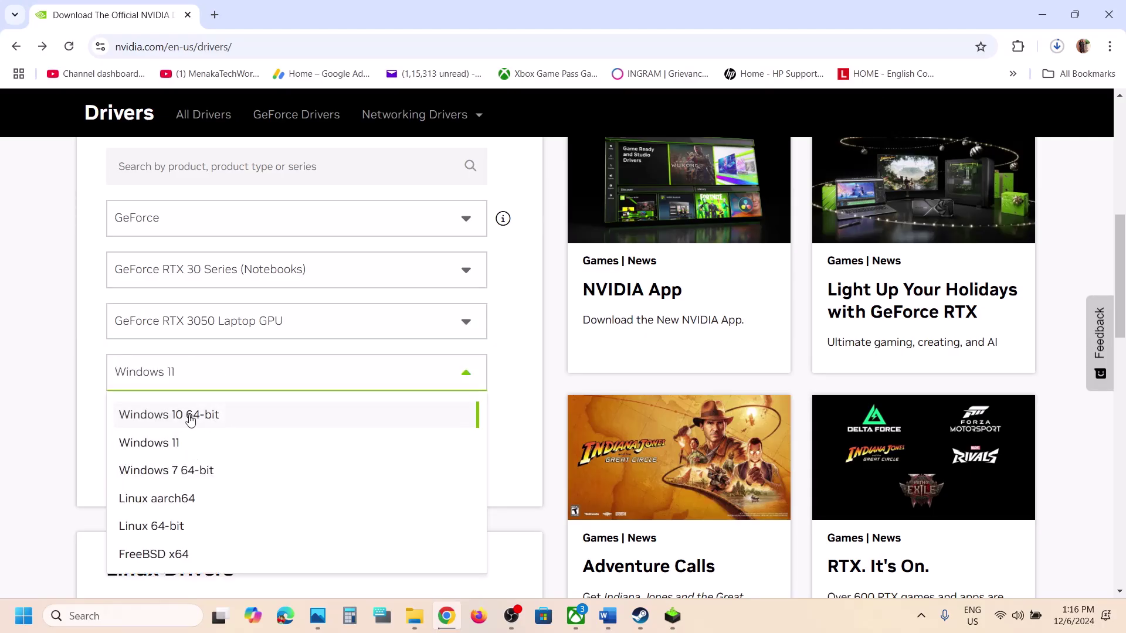
left_click(85, 394)
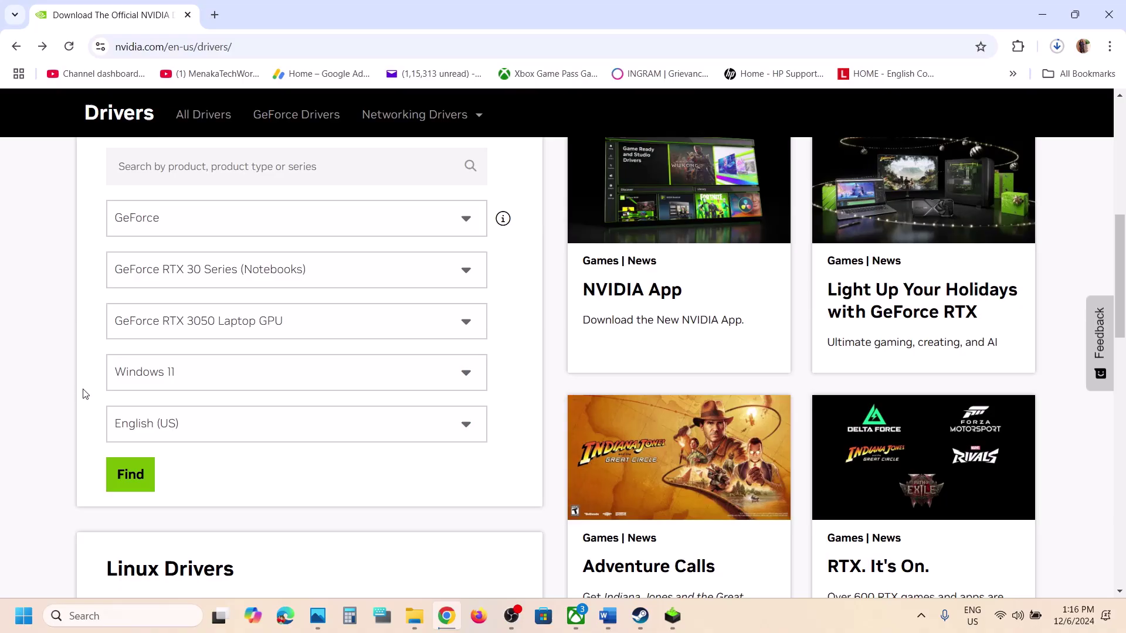
left_click(131, 473)
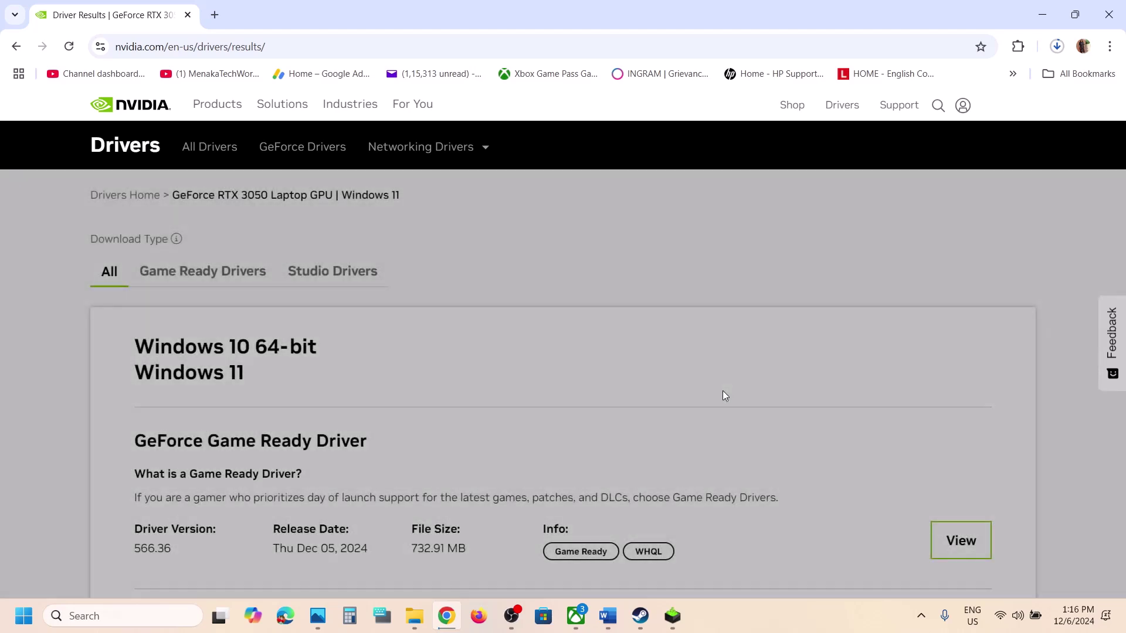
Download Game Ready Driver 566.36 and check its progress in Chrome's downloads panel.
scroll(187, 448, "down", 2)
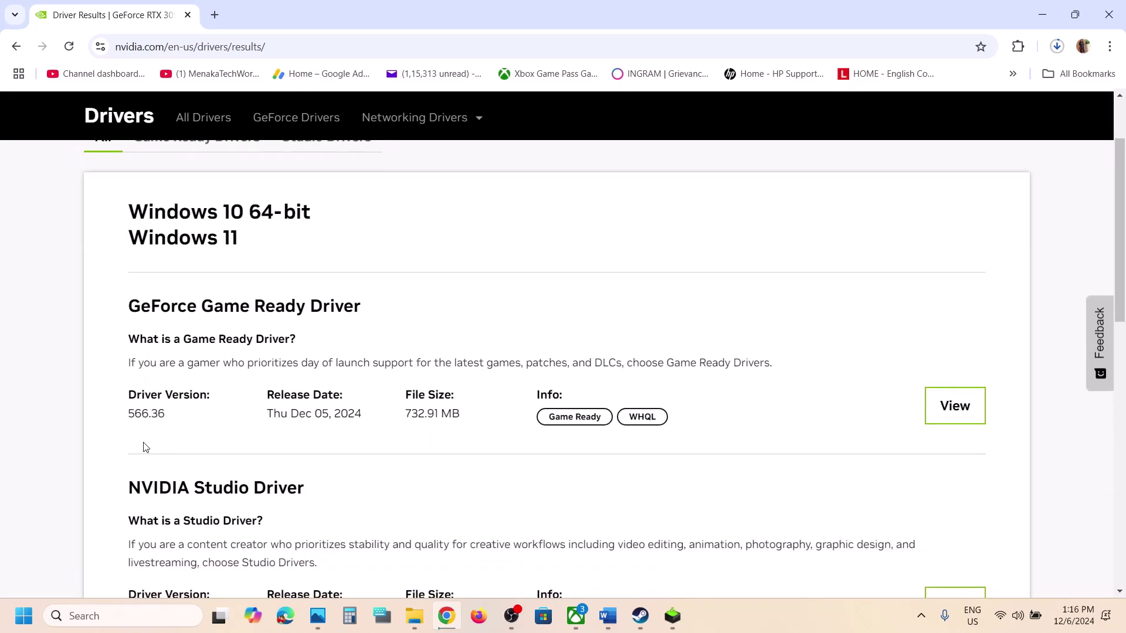
left_click_drag(128, 410, 186, 413)
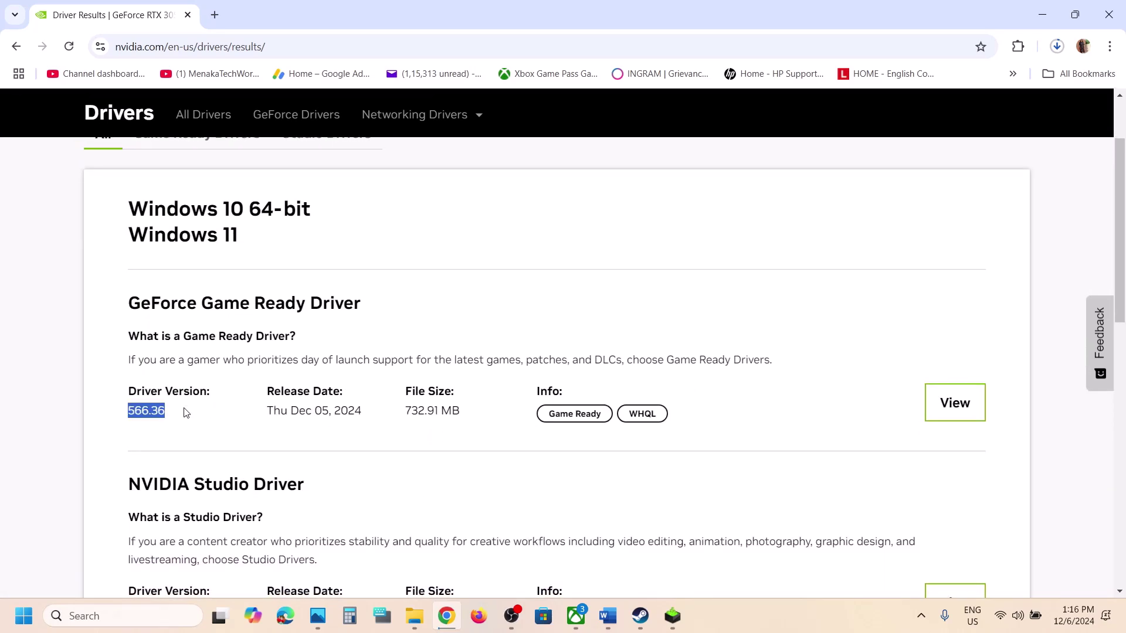
left_click(954, 401)
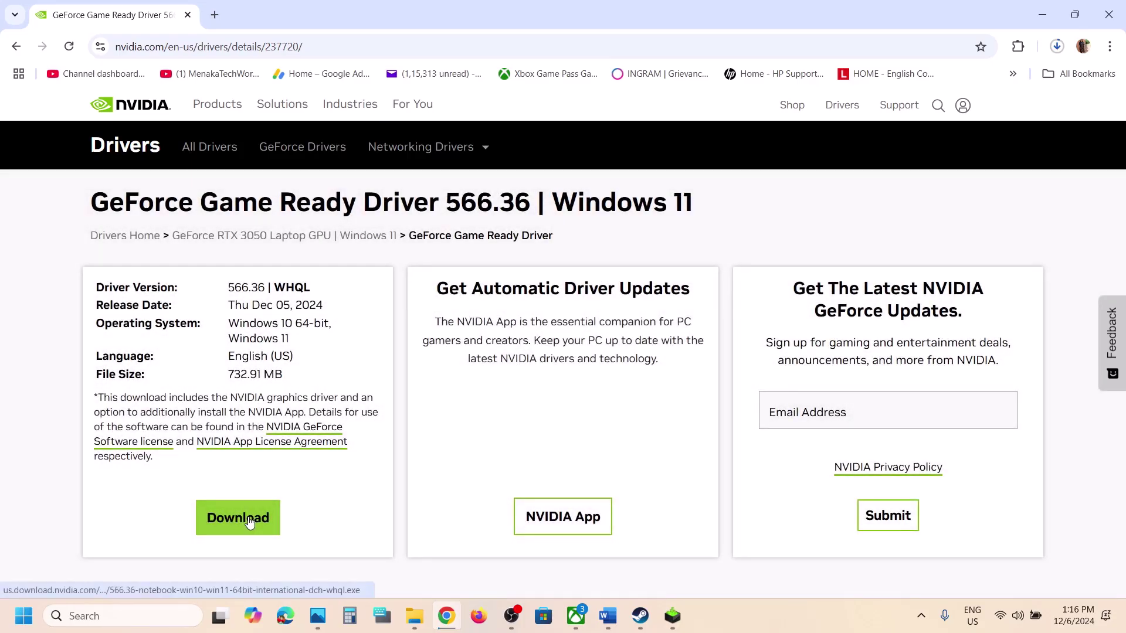
left_click(249, 519)
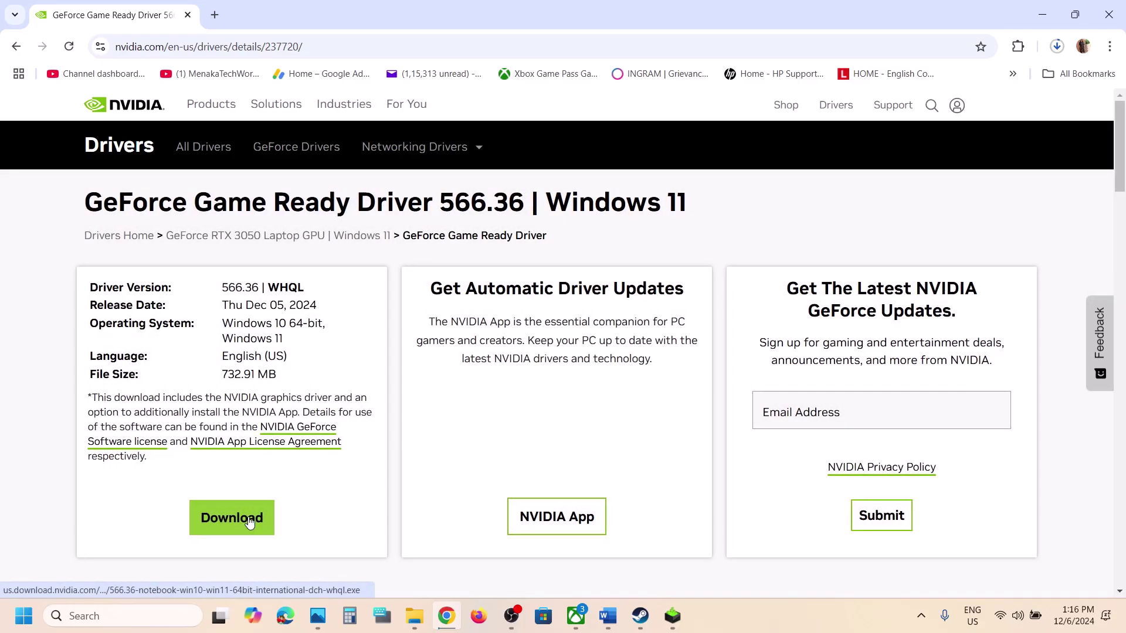
left_click(1057, 44)
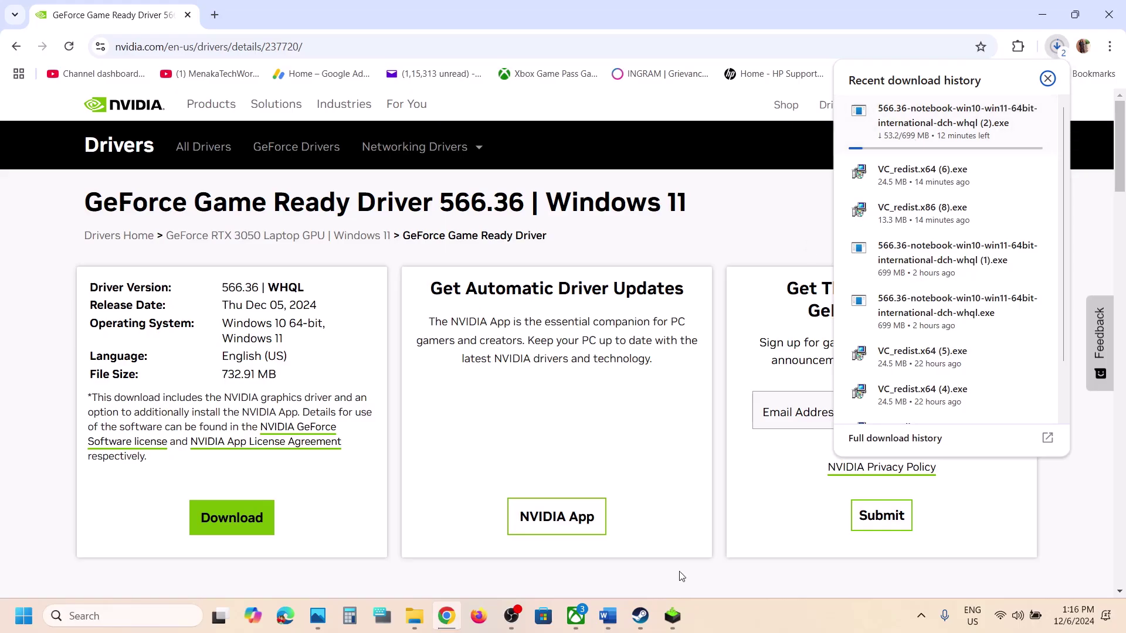
left_click(677, 619)
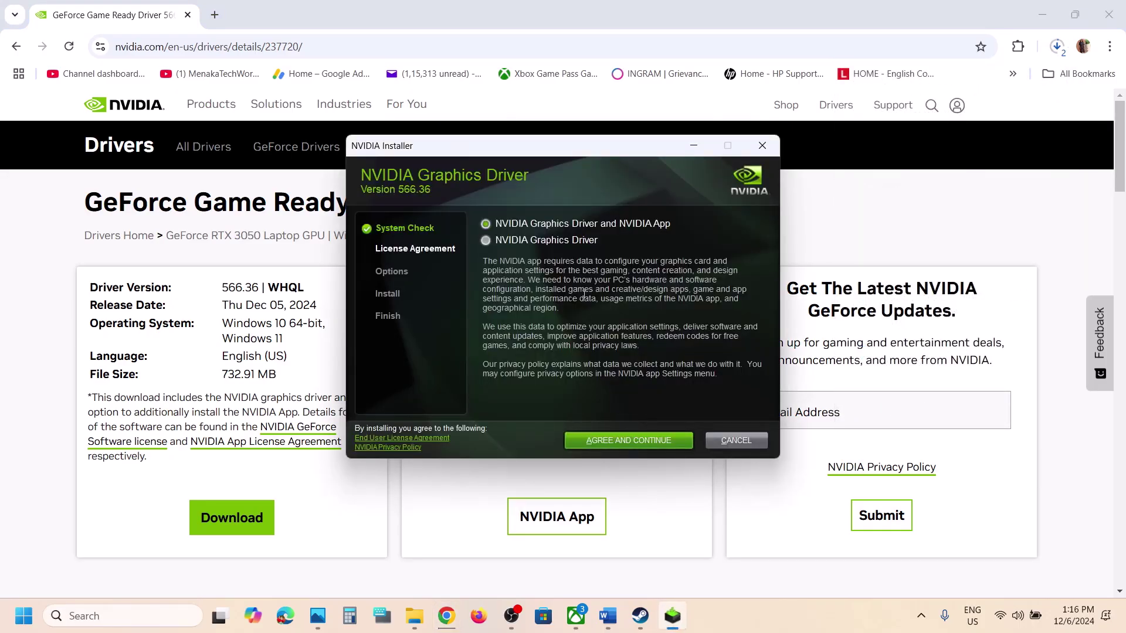
Accept the NVIDIA license and run a Custom (Advanced) install of driver 566.36.
left_click(600, 441)
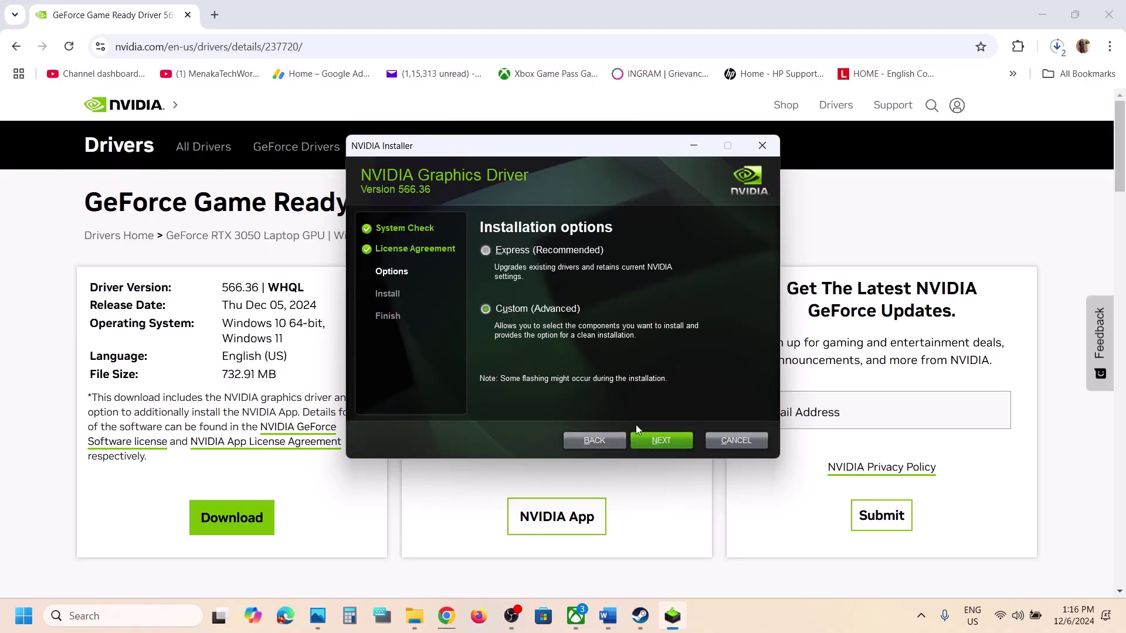
left_click(649, 445)
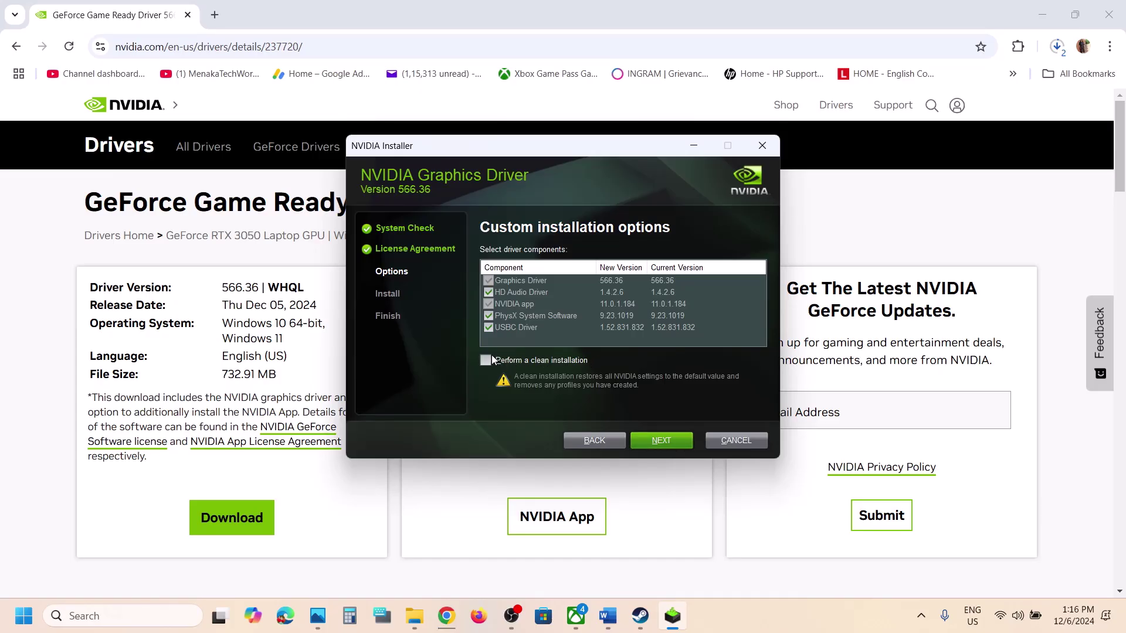
left_click(669, 442)
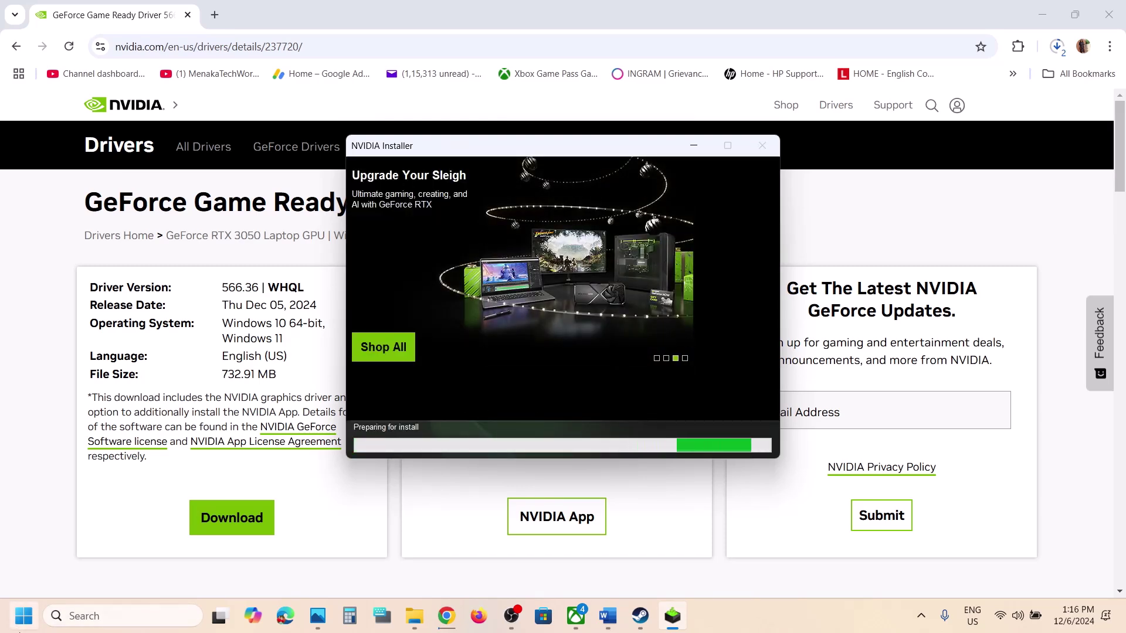
Restart the PC from the Start menu's power options.
left_click(24, 615)
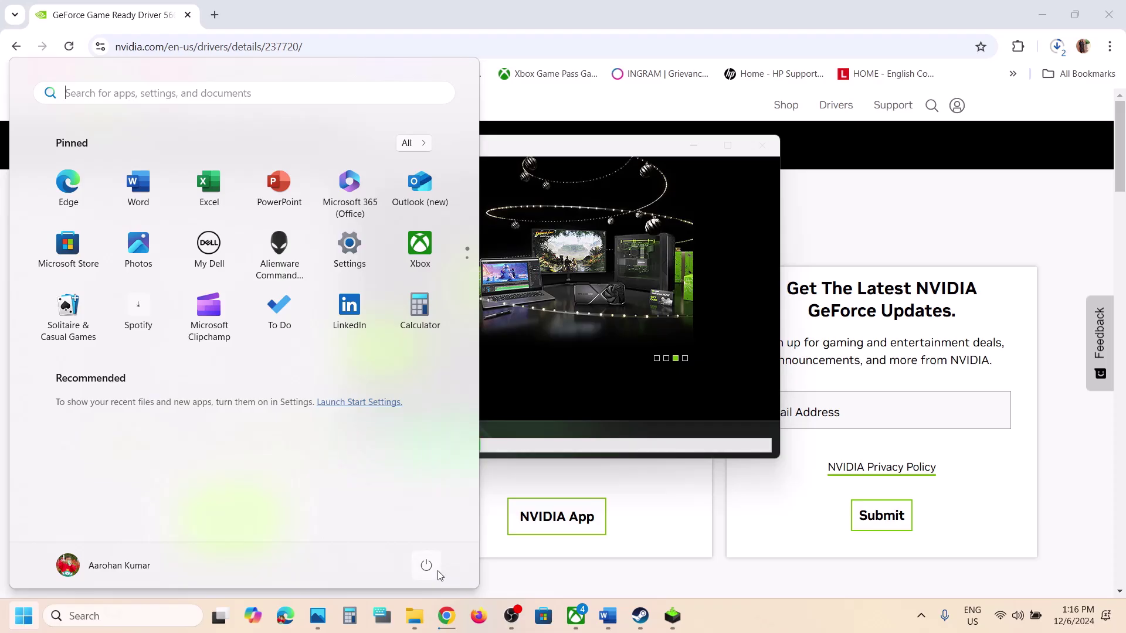
left_click(438, 572)
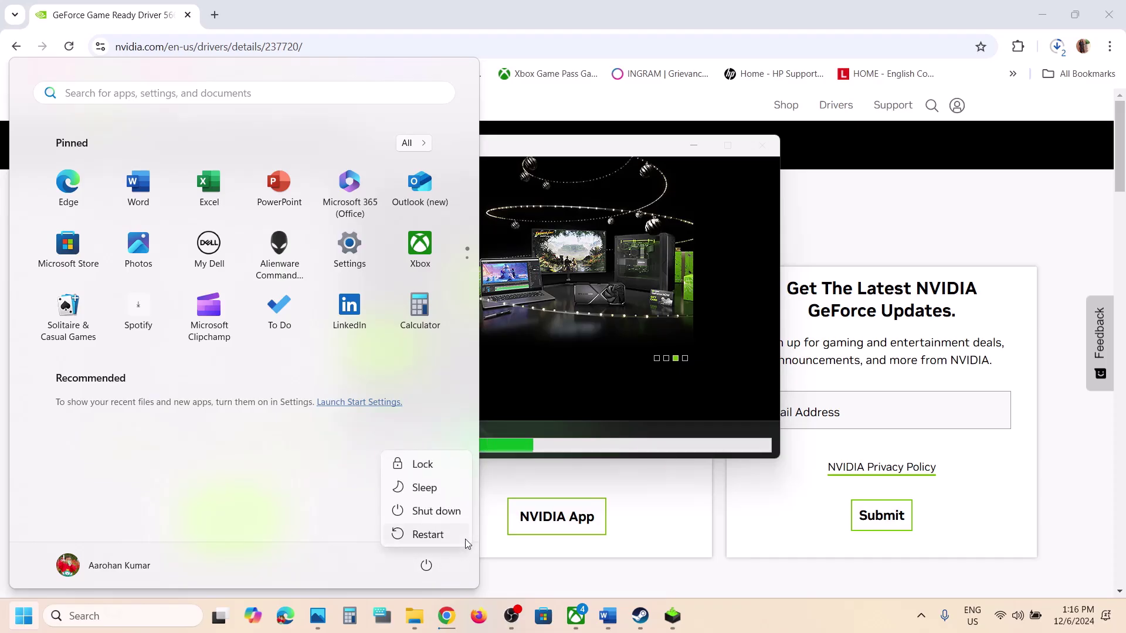
left_click(714, 529)
left_click(714, 529)
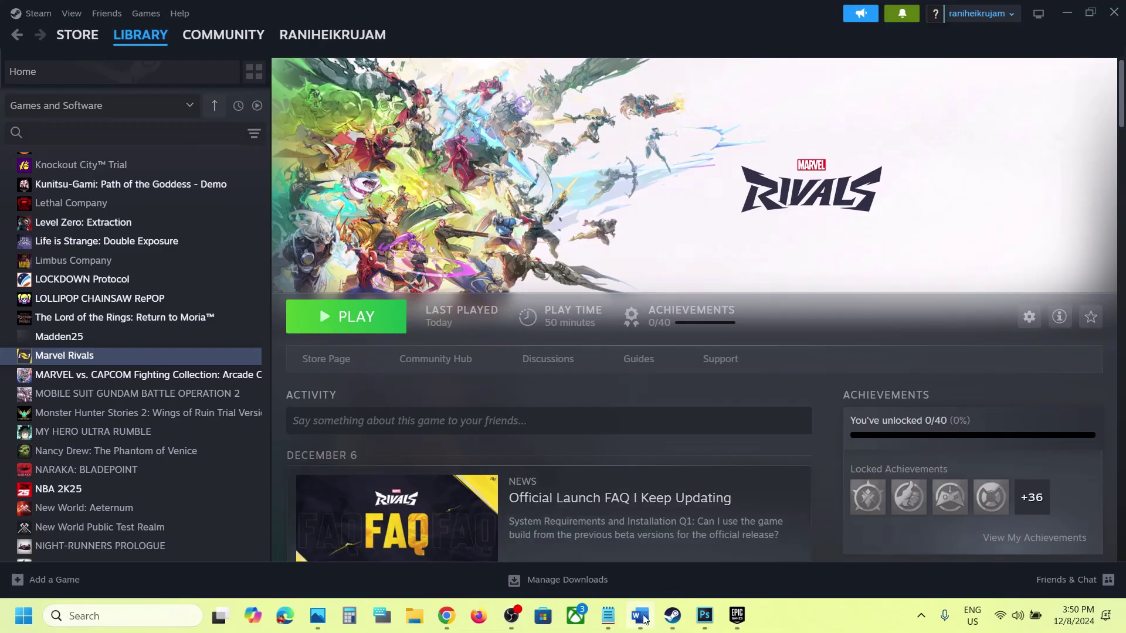
Use the word 'graphics' from the guide's Step 3 to search Windows and open Graphics settings.
left_click(643, 617)
scroll(590, 457, "down", 3)
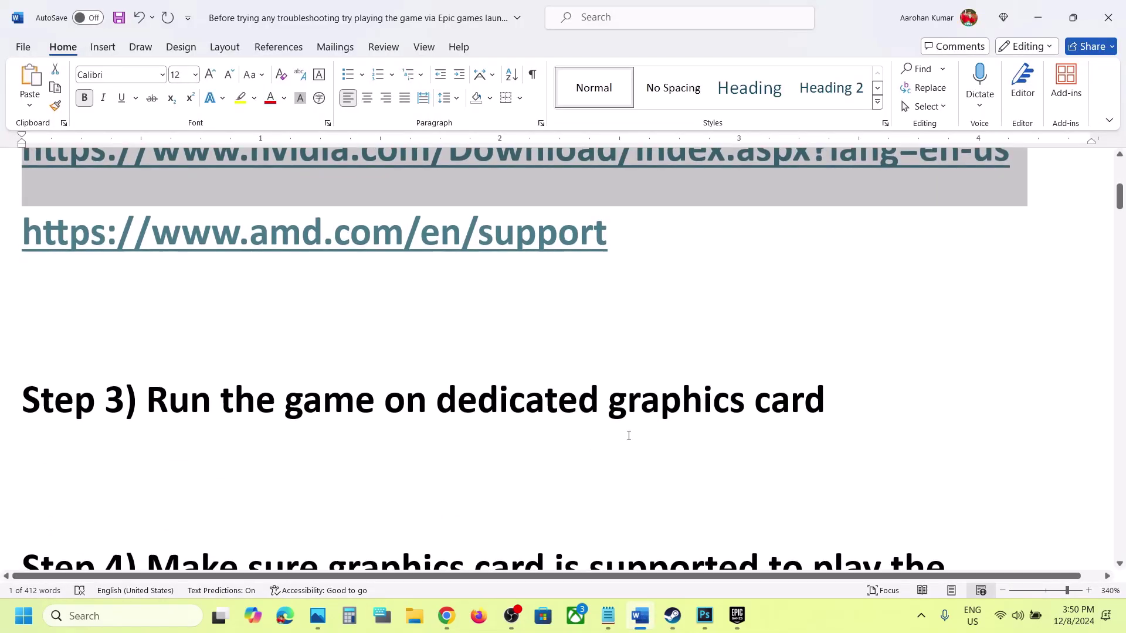
double_click(651, 401)
key("ctrl+c")
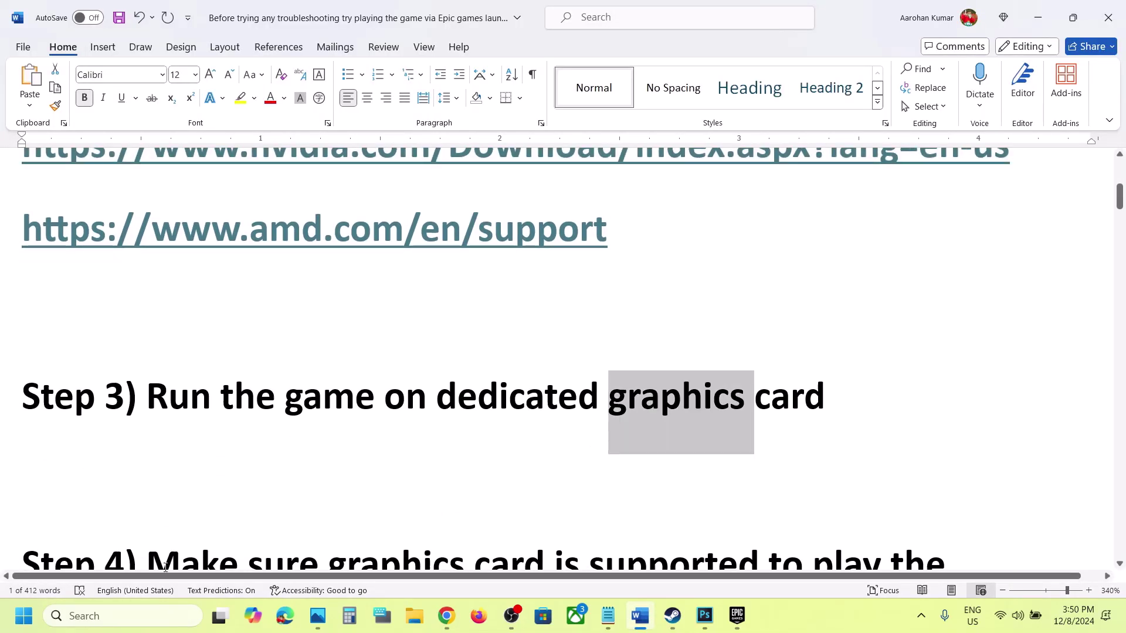
left_click(129, 614)
key("ctrl+v")
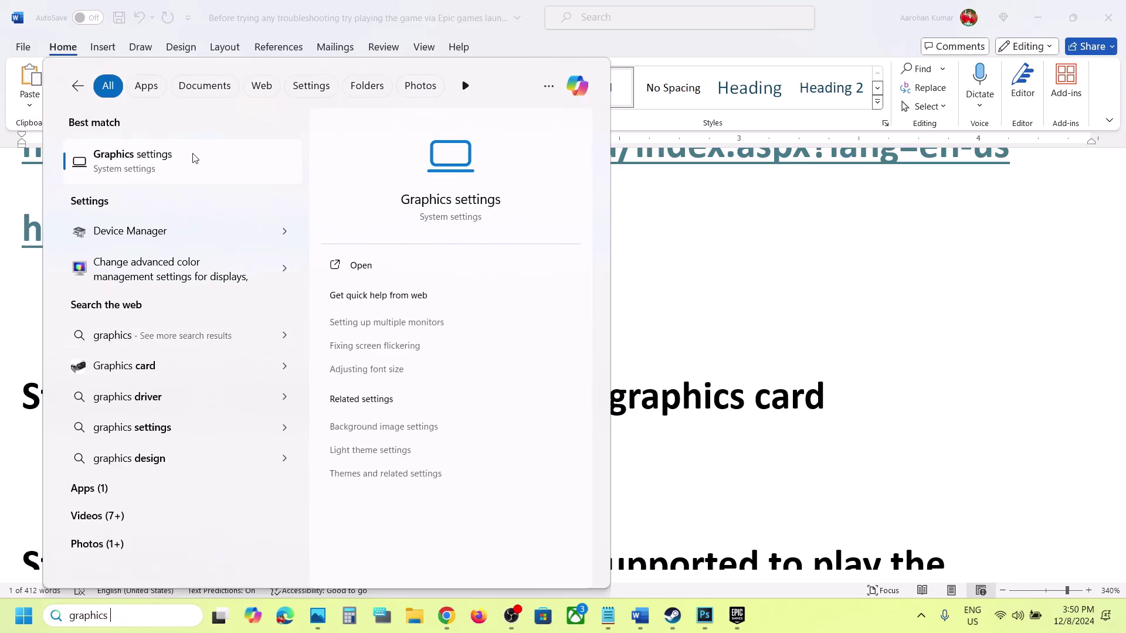
left_click(195, 158)
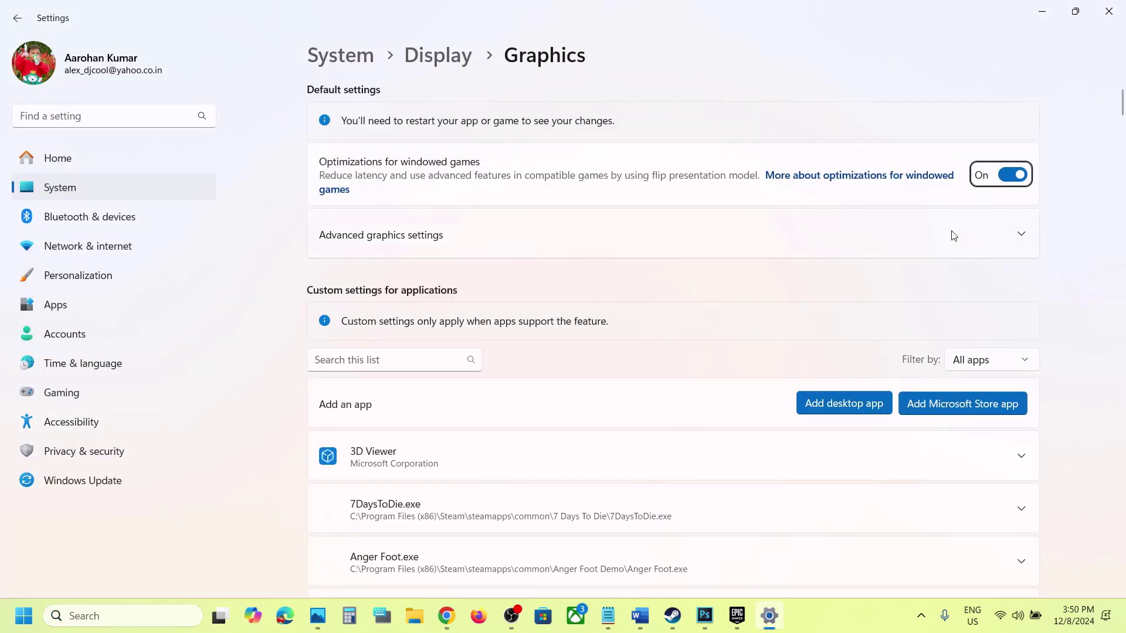
Add MarvelGame\Marvel.exe as a desktop app in the custom graphics settings.
left_click(832, 401)
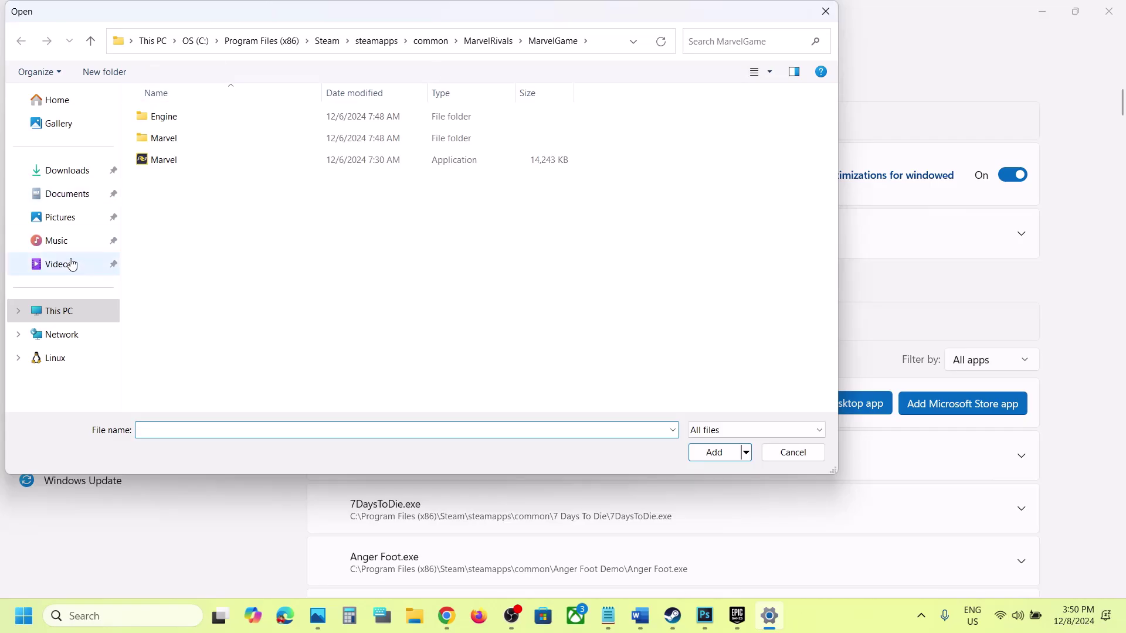
left_click(601, 50)
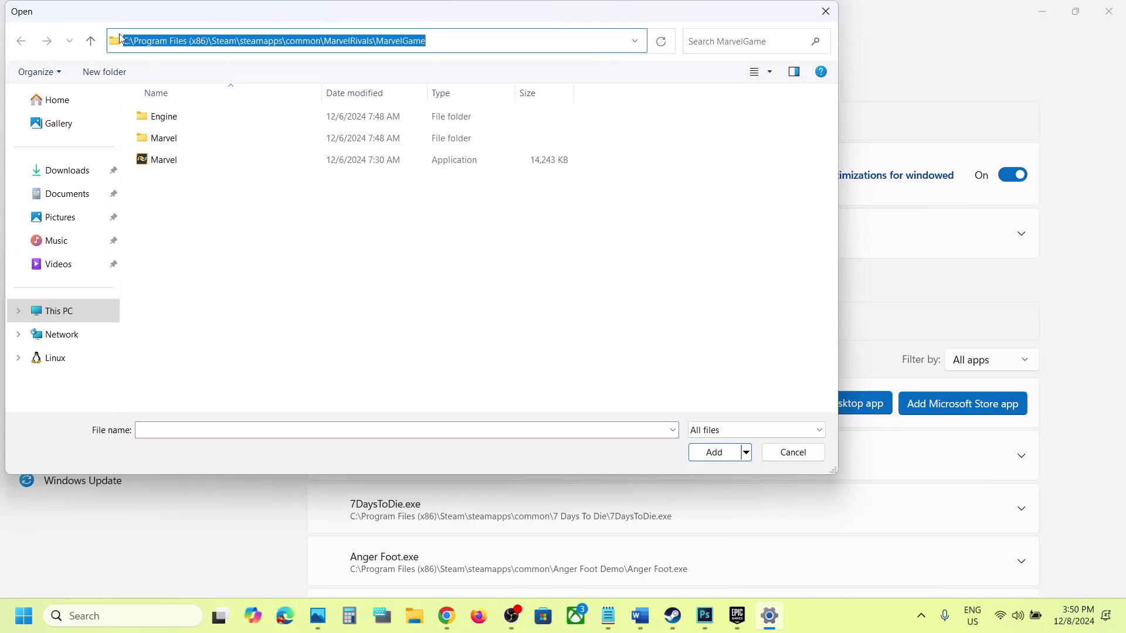
left_click(91, 43)
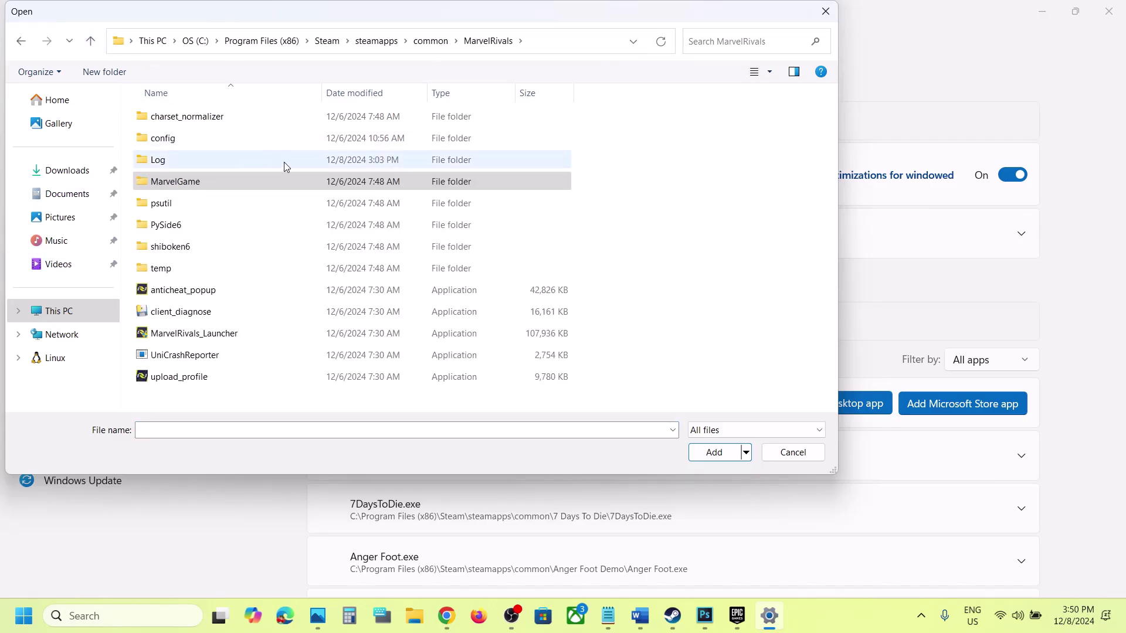
left_click(536, 41)
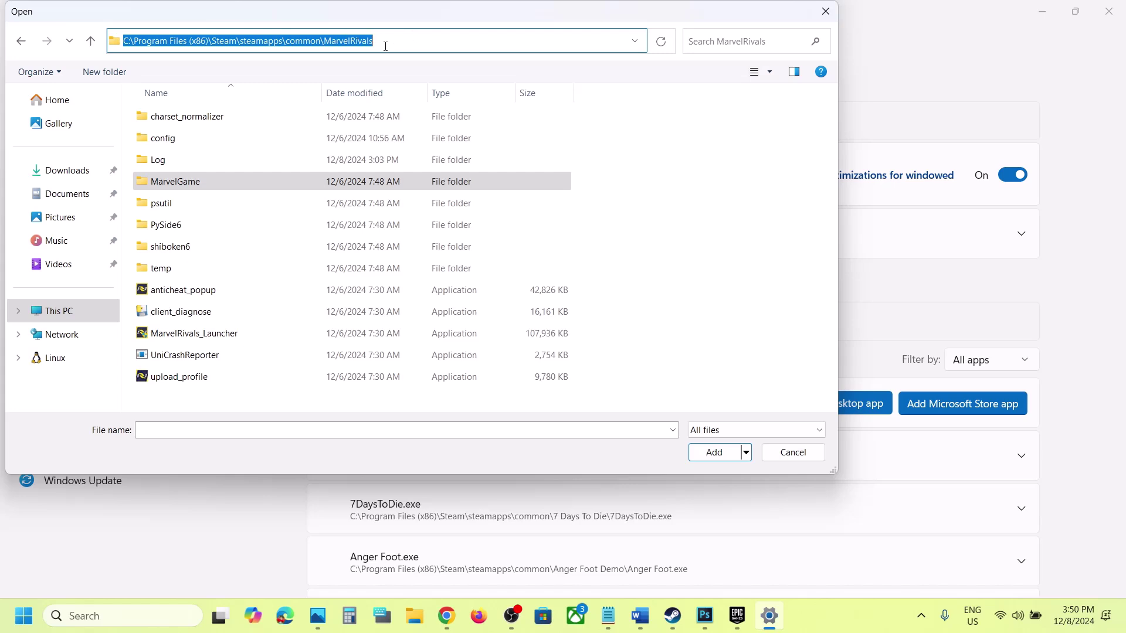
left_click(174, 188)
double_click(175, 188)
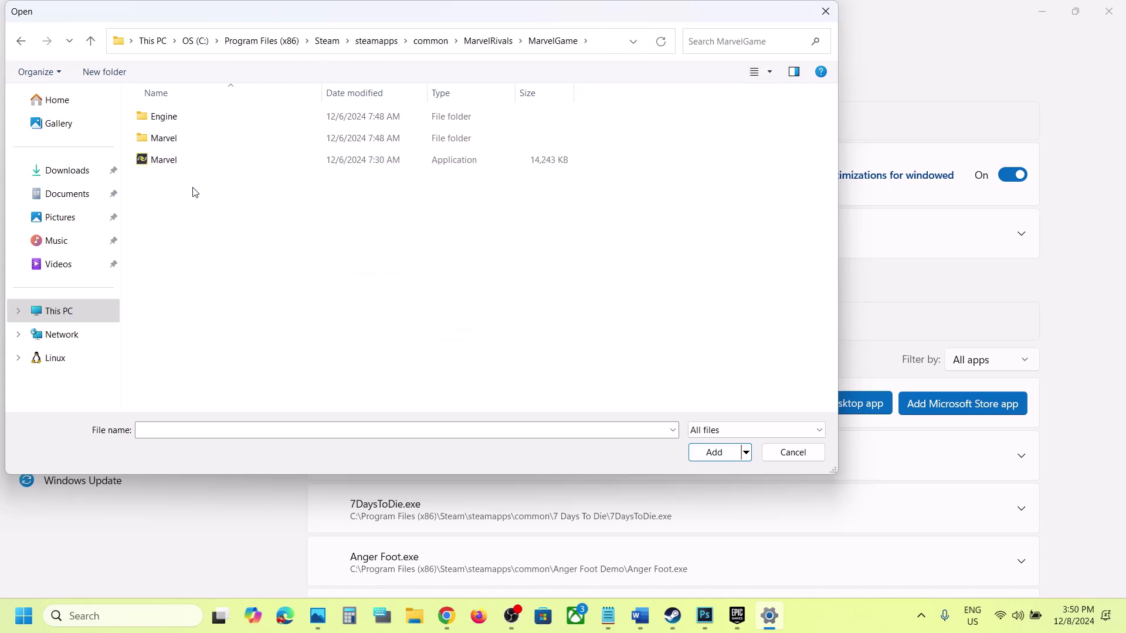
left_click(196, 163)
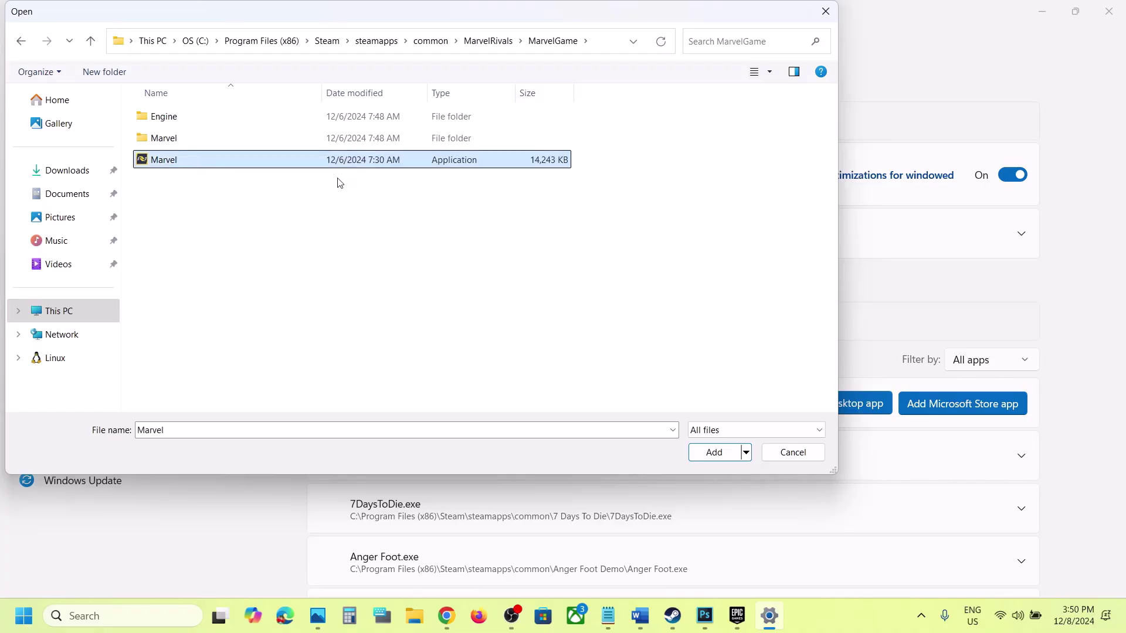
left_click(713, 453)
Set BootstrapPackagedGame's GPU preference to High Performance (NVIDIA GeForce RTX 3050).
scroll(713, 456, "down", 20)
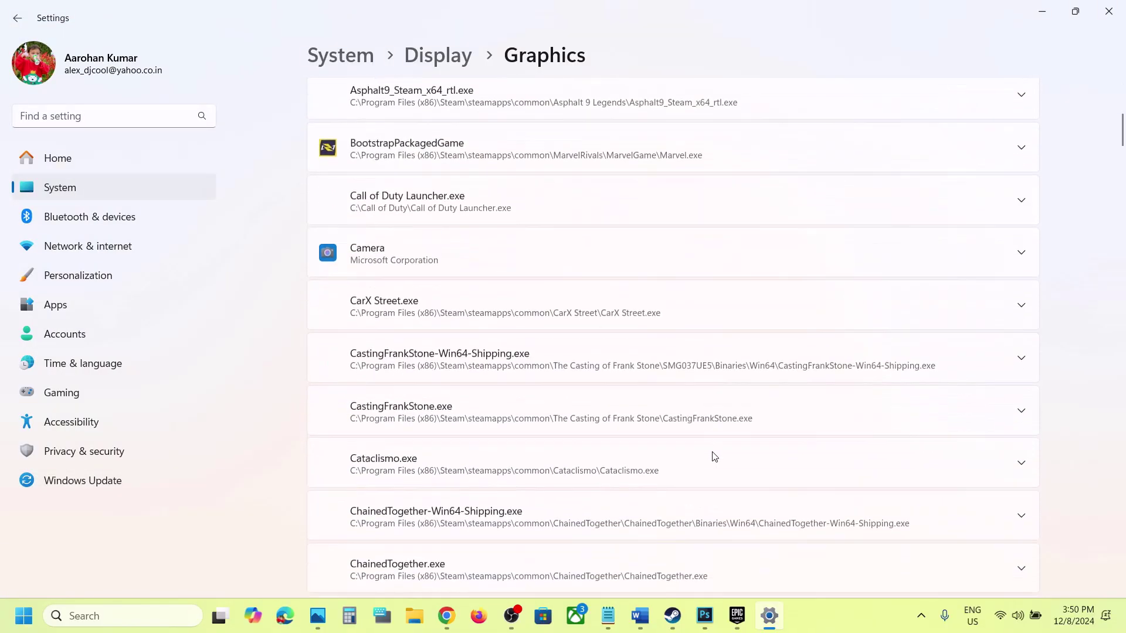
scroll(714, 456, "down", 20)
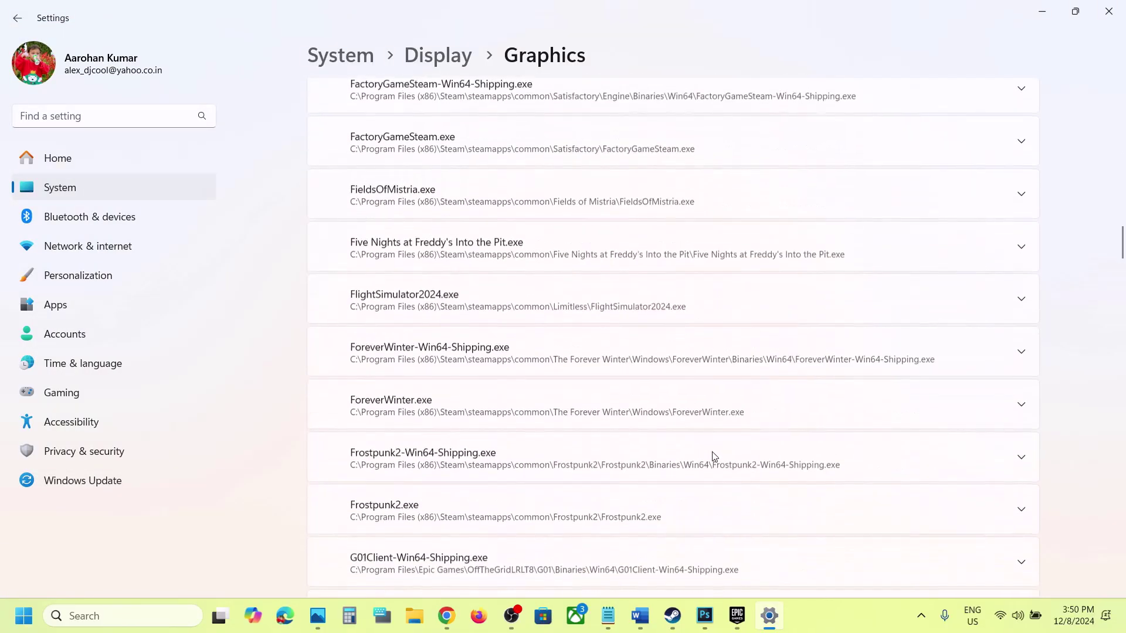
scroll(714, 456, "down", 20)
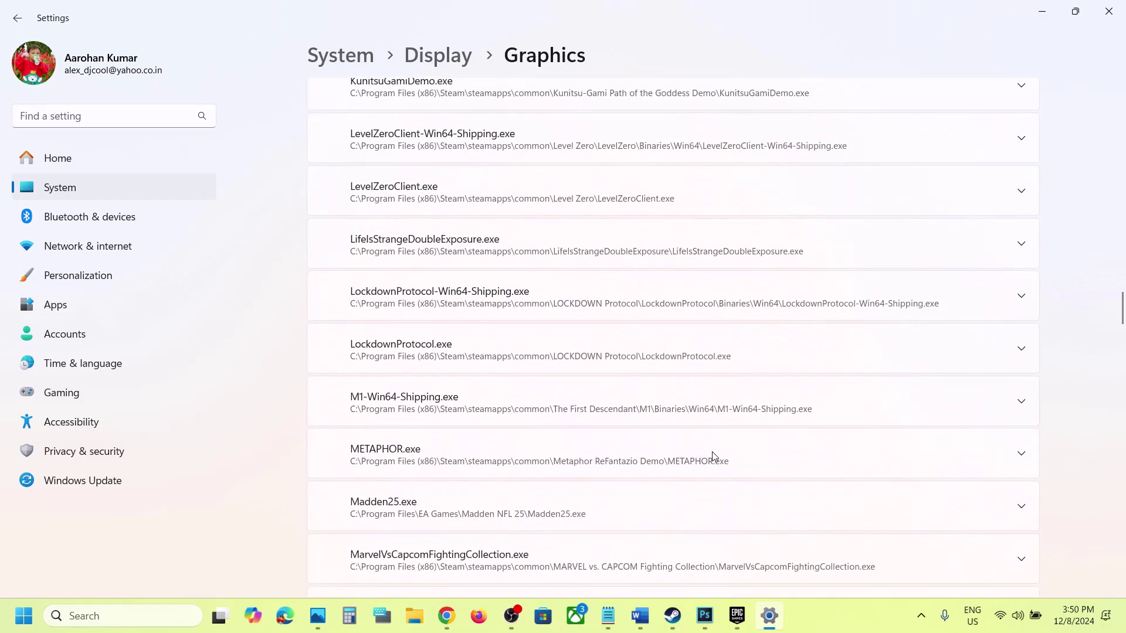
scroll(714, 457, "down", 20)
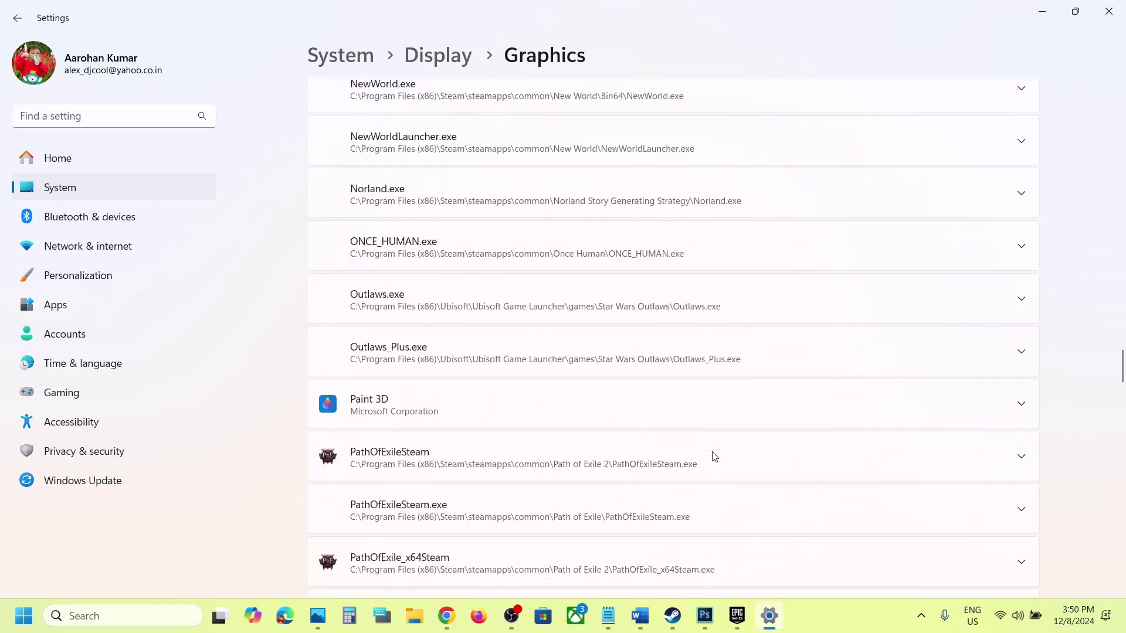
scroll(713, 456, "down", 6)
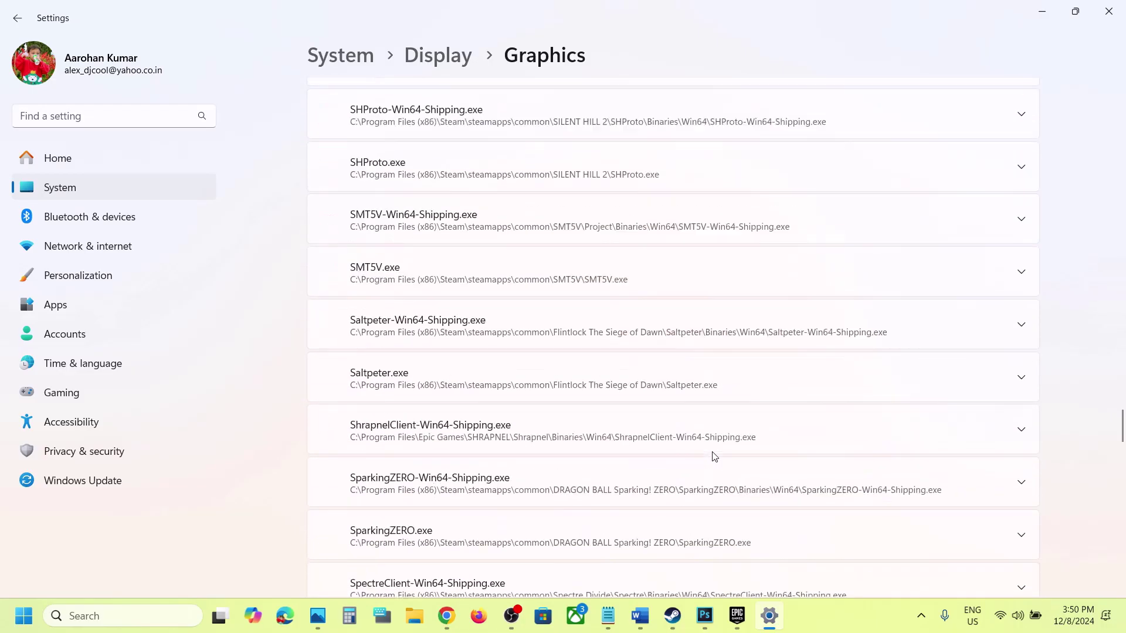
left_click(874, 611)
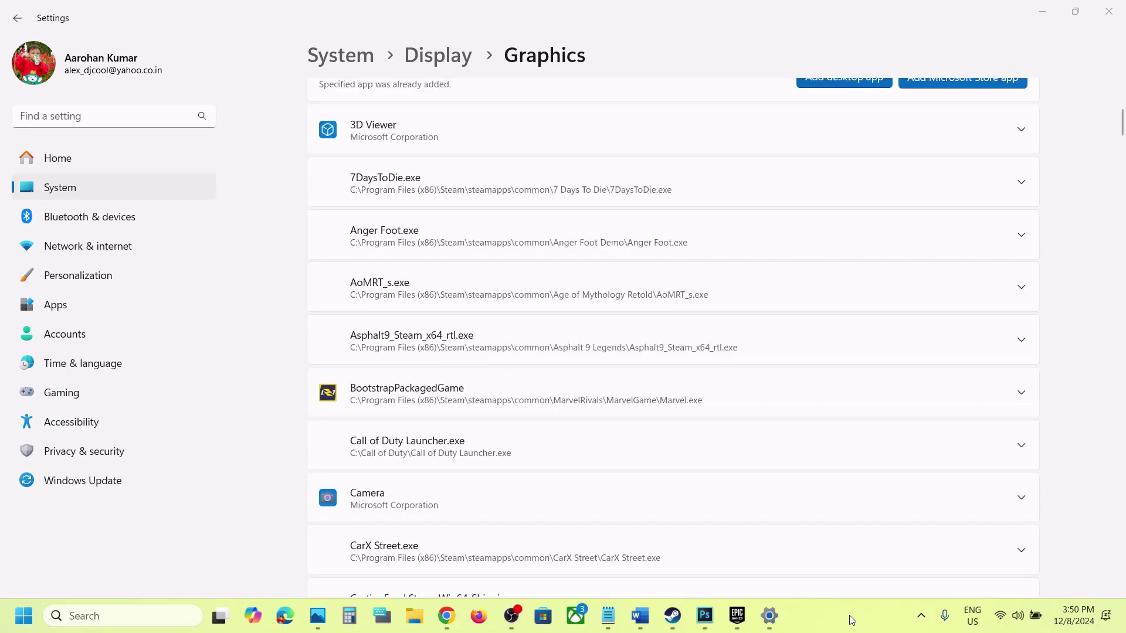
left_click(1023, 394)
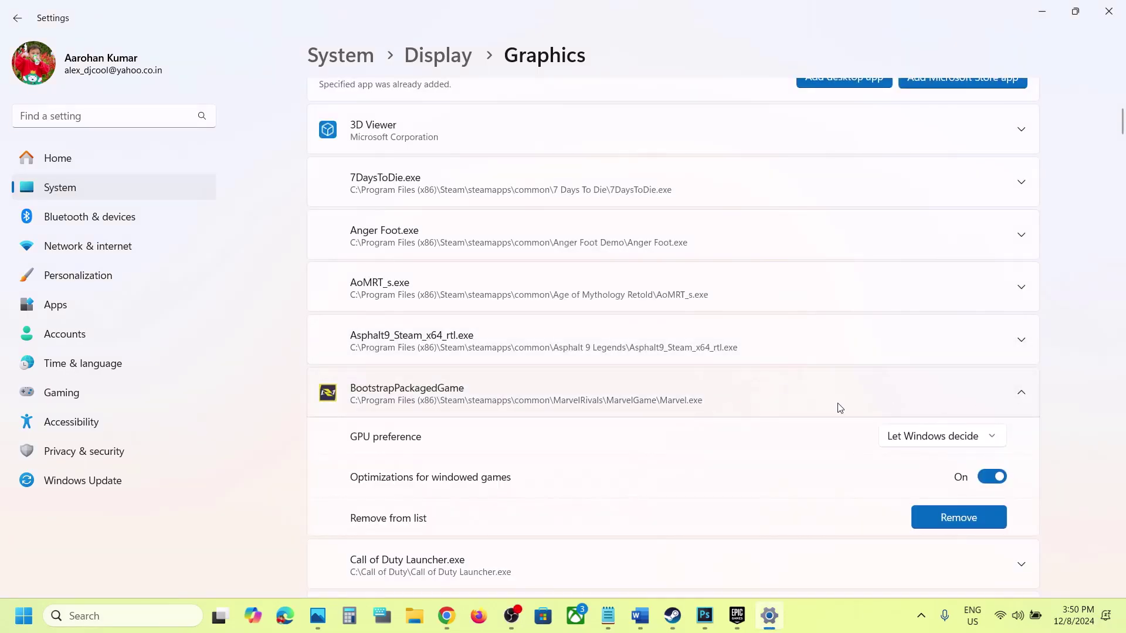
left_click(1023, 394)
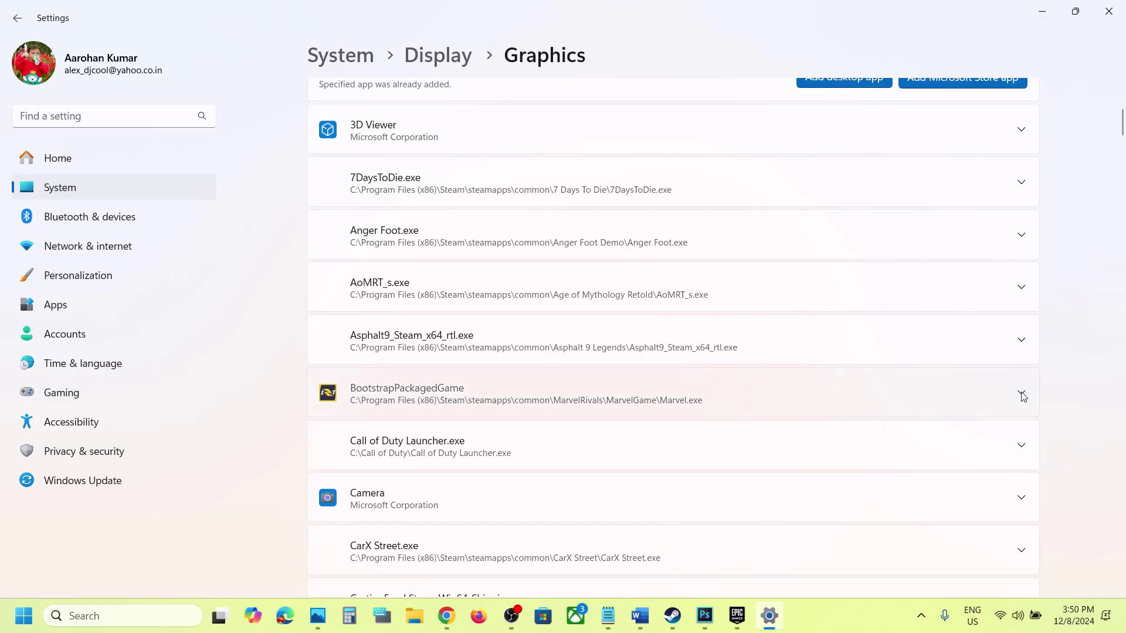
left_click(1023, 394)
left_click(965, 443)
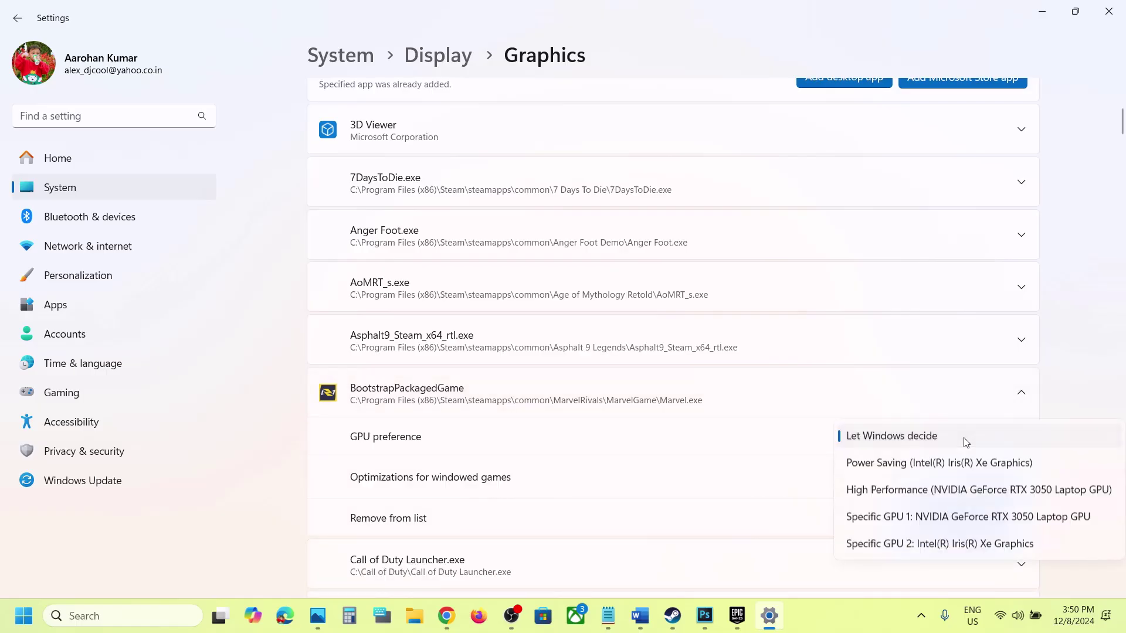
left_click(940, 491)
Add Marvel\Binaries\Win64\Marvel-Win64-Shipping.exe as another desktop app.
scroll(834, 328, "up", 3)
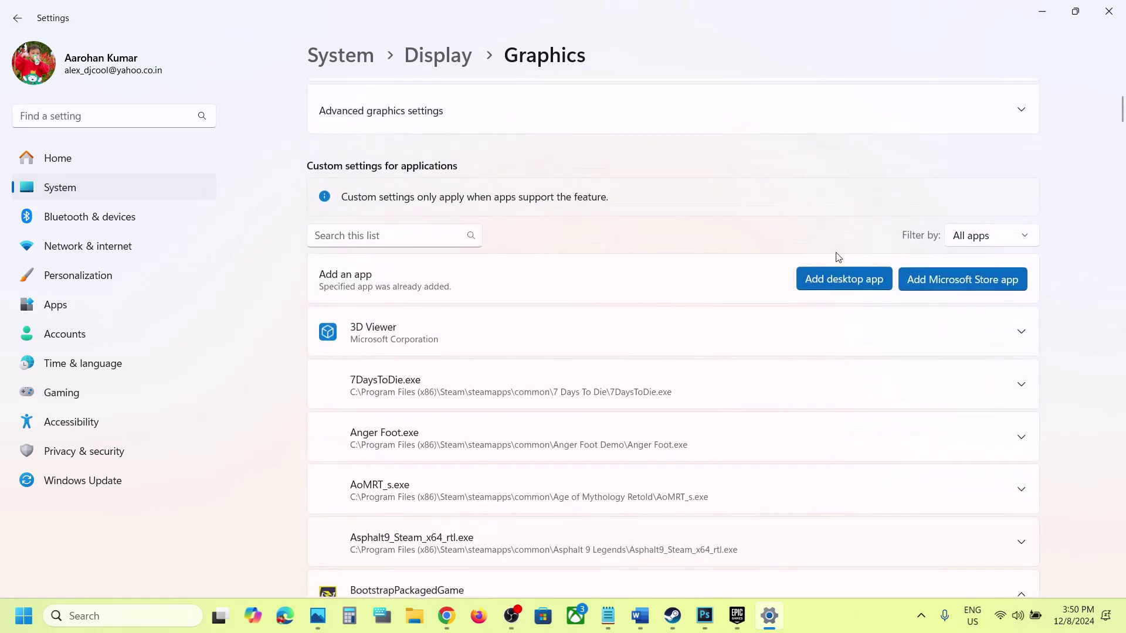
left_click(835, 276)
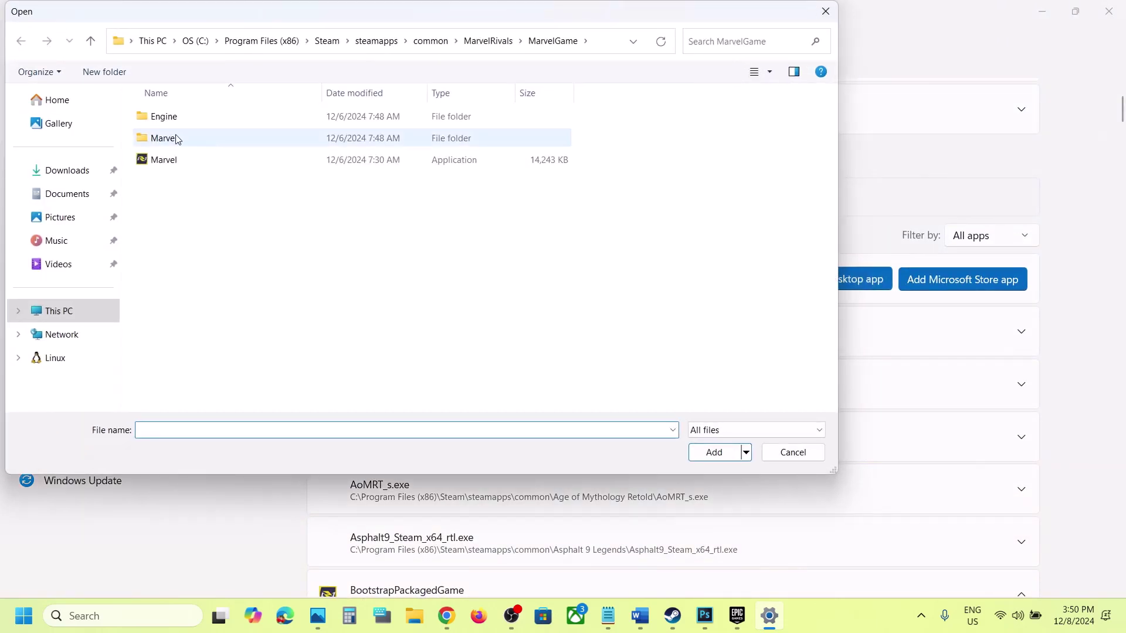
left_click(169, 138)
double_click(176, 138)
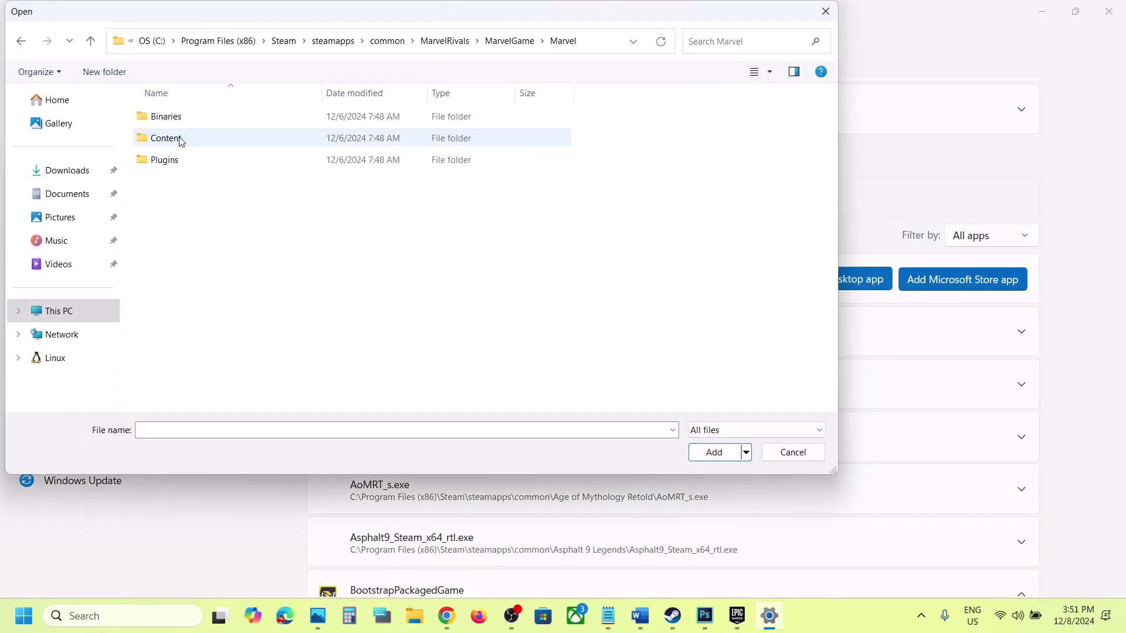
double_click(193, 120)
double_click(191, 118)
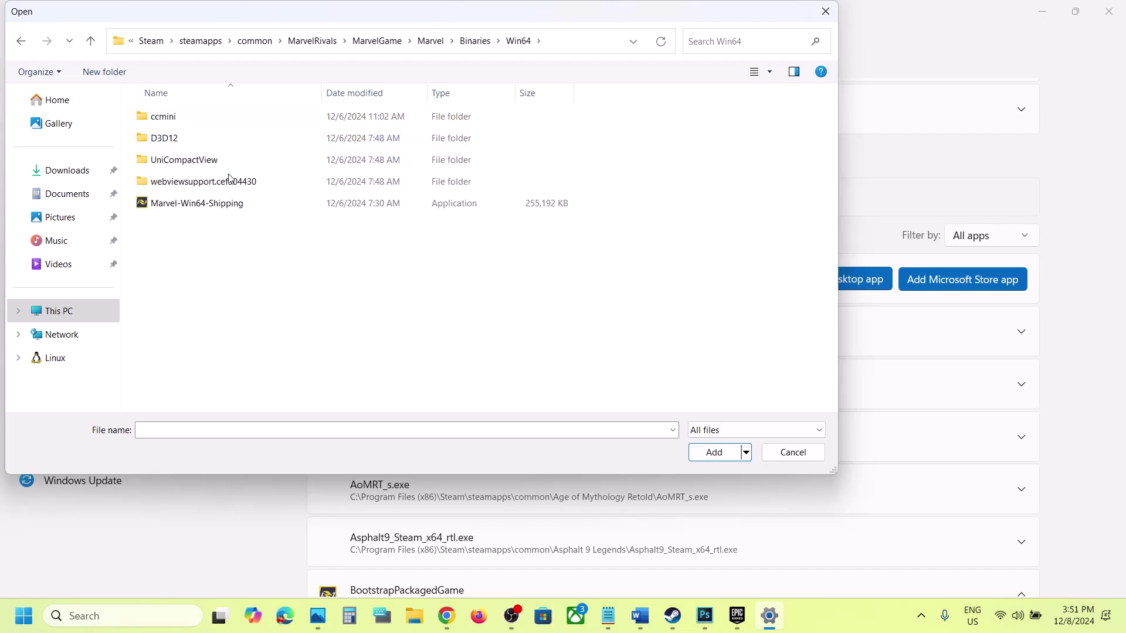
left_click(203, 202)
left_click(712, 453)
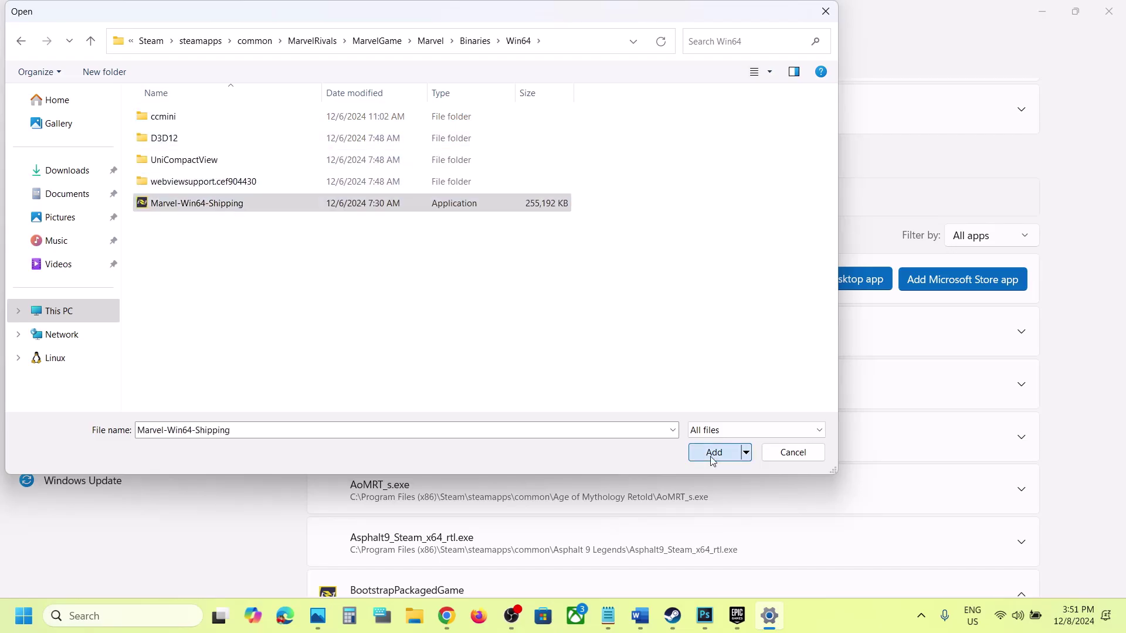
Set the Marvel Rivals entry to the High Performance NVIDIA GPU and close Settings.
scroll(617, 476, "down", 20)
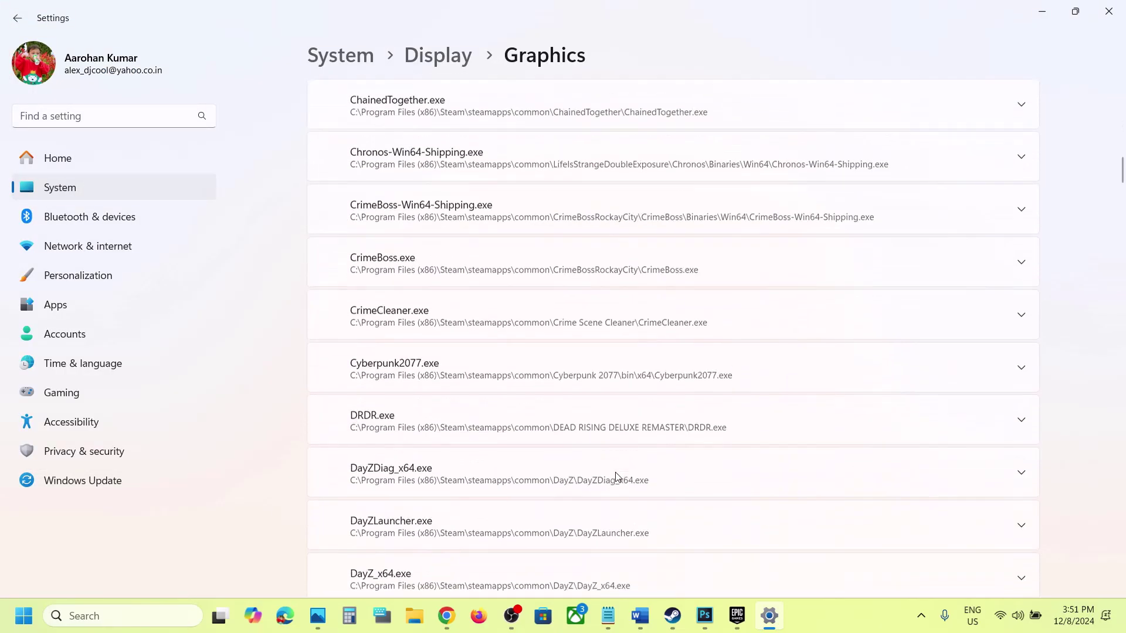
scroll(615, 476, "down", 20)
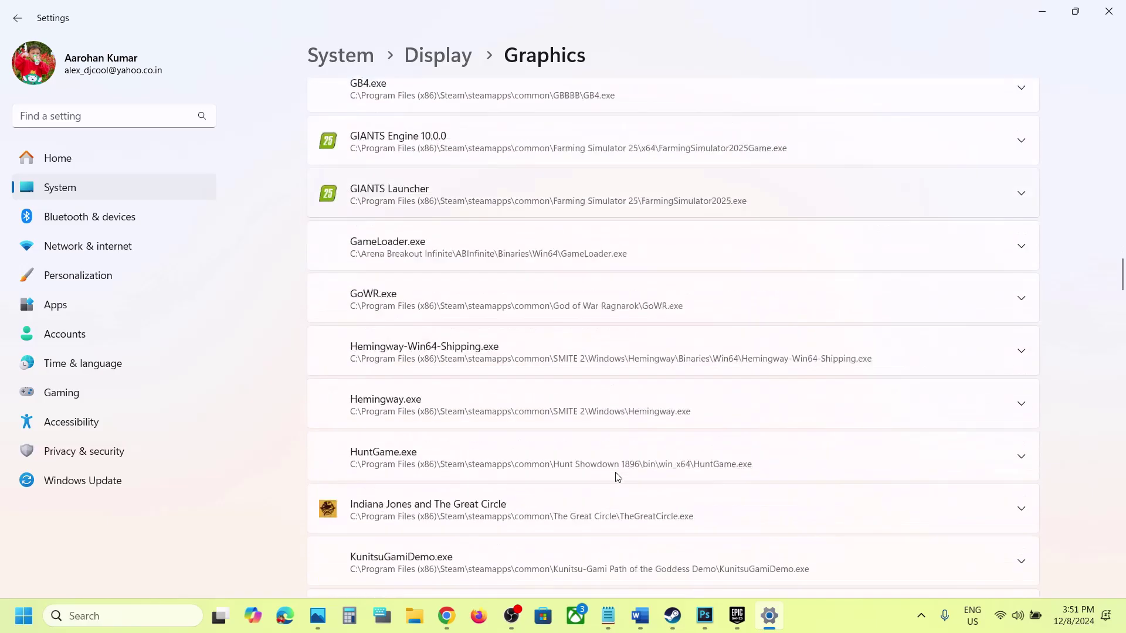
scroll(616, 476, "down", 6)
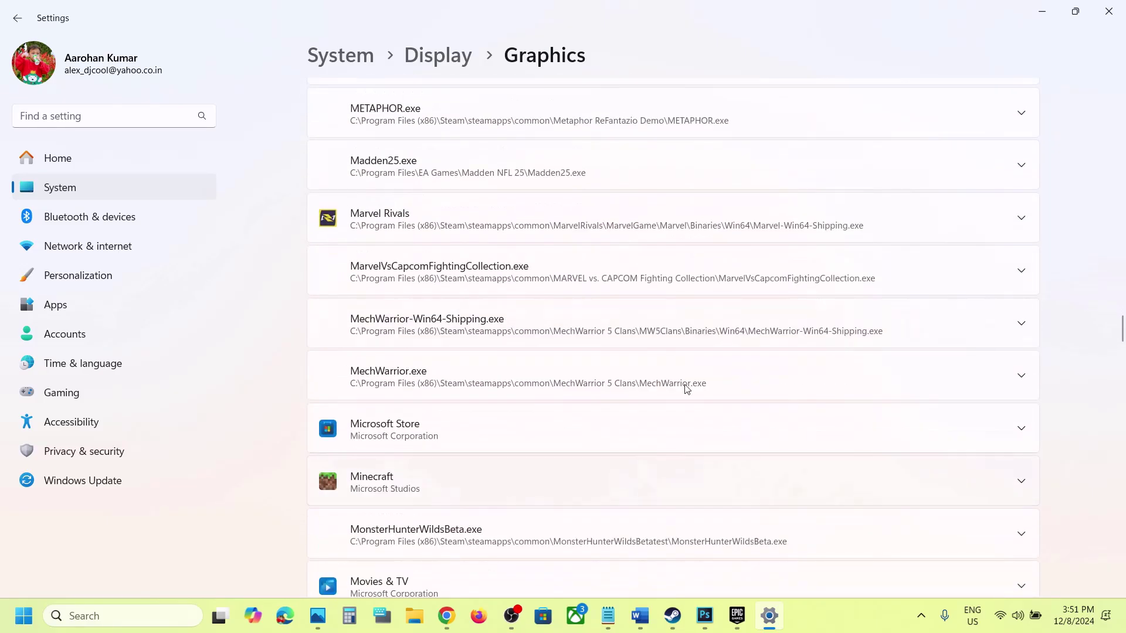
left_click(1021, 220)
scroll(1020, 221, "up", 2)
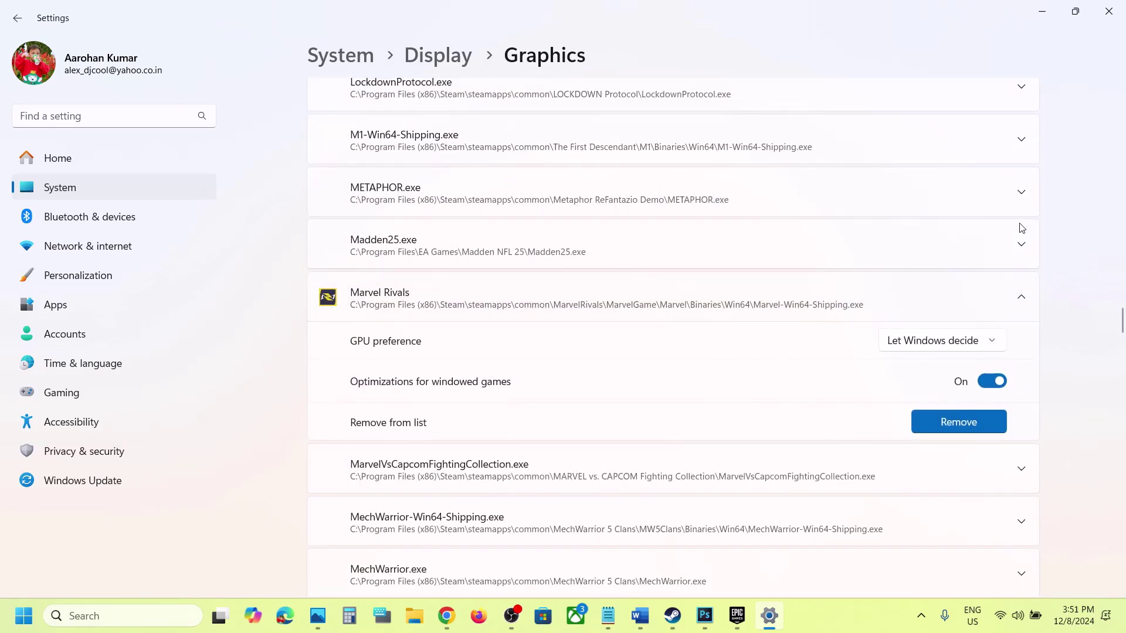
left_click(948, 346)
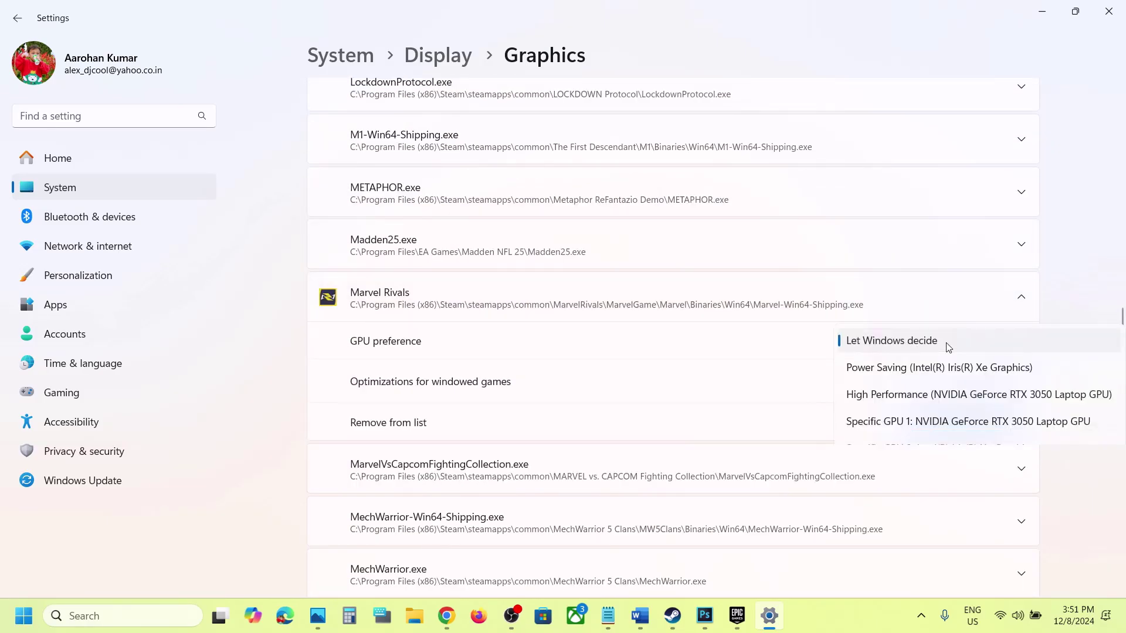
left_click(916, 395)
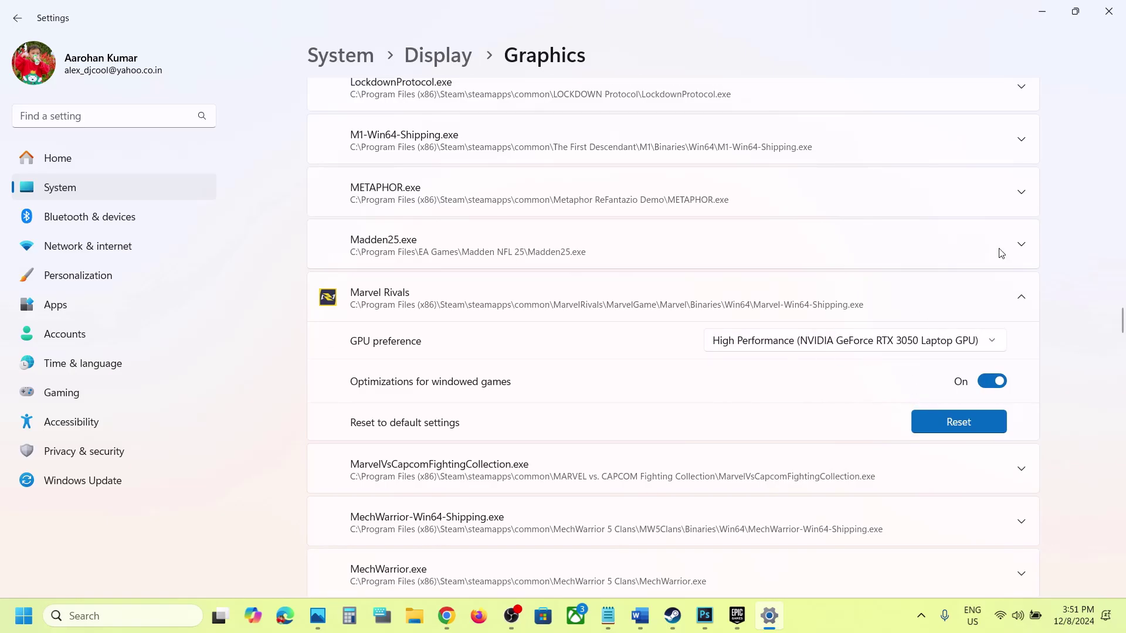
left_click(1107, 11)
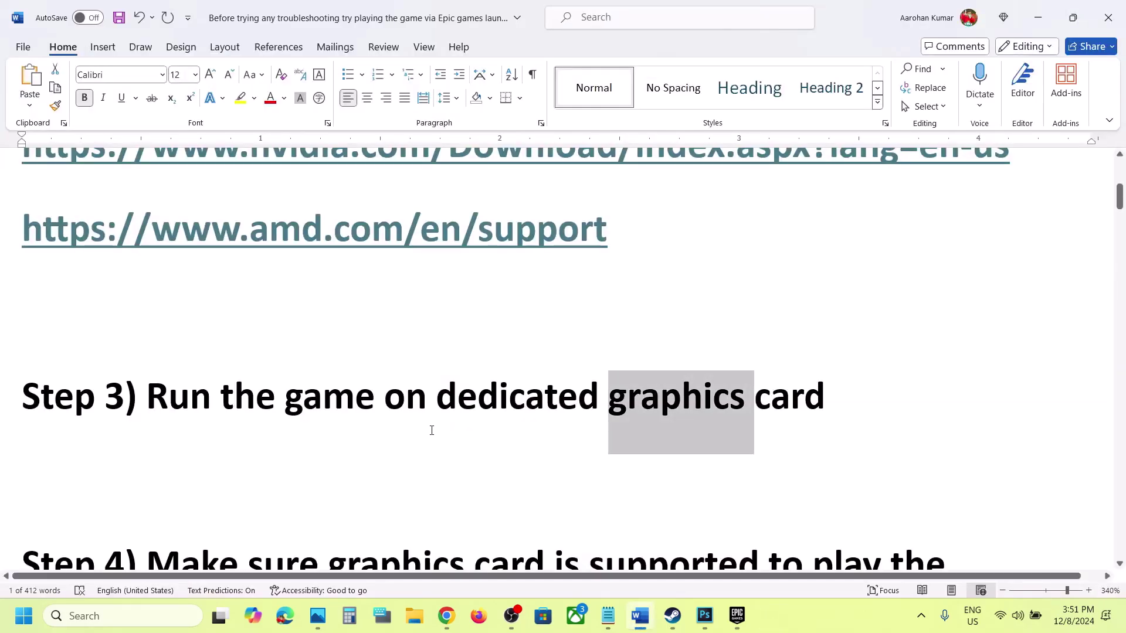
Accept the grammar suggestion adding a comma after 'intel' in Step 4.
scroll(431, 430, "down", 4)
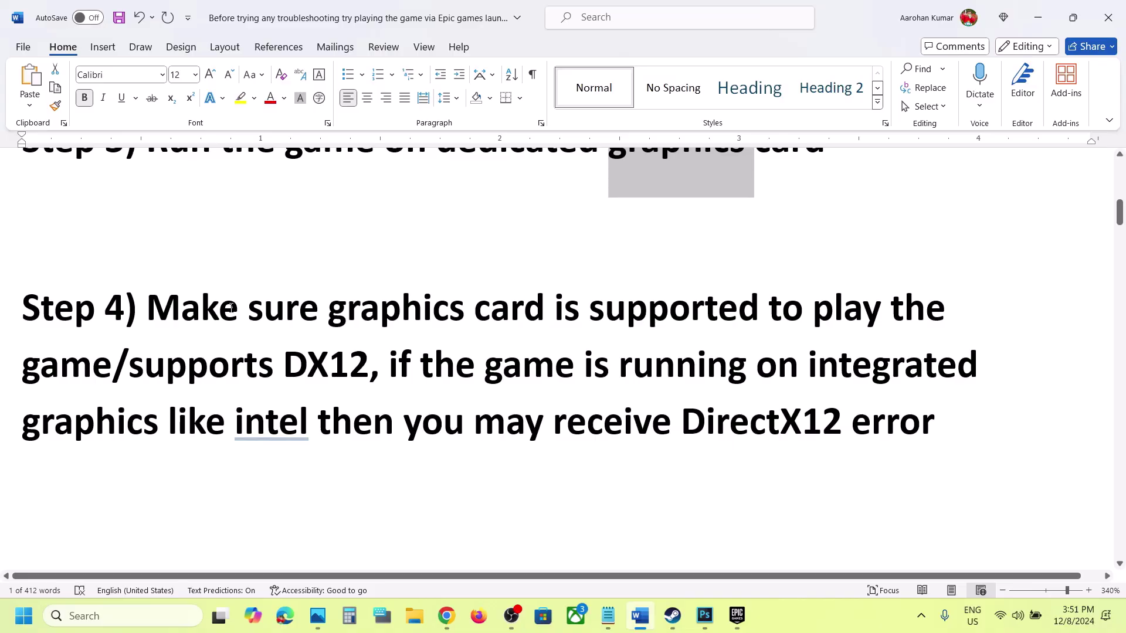
left_click_drag(158, 310, 298, 353)
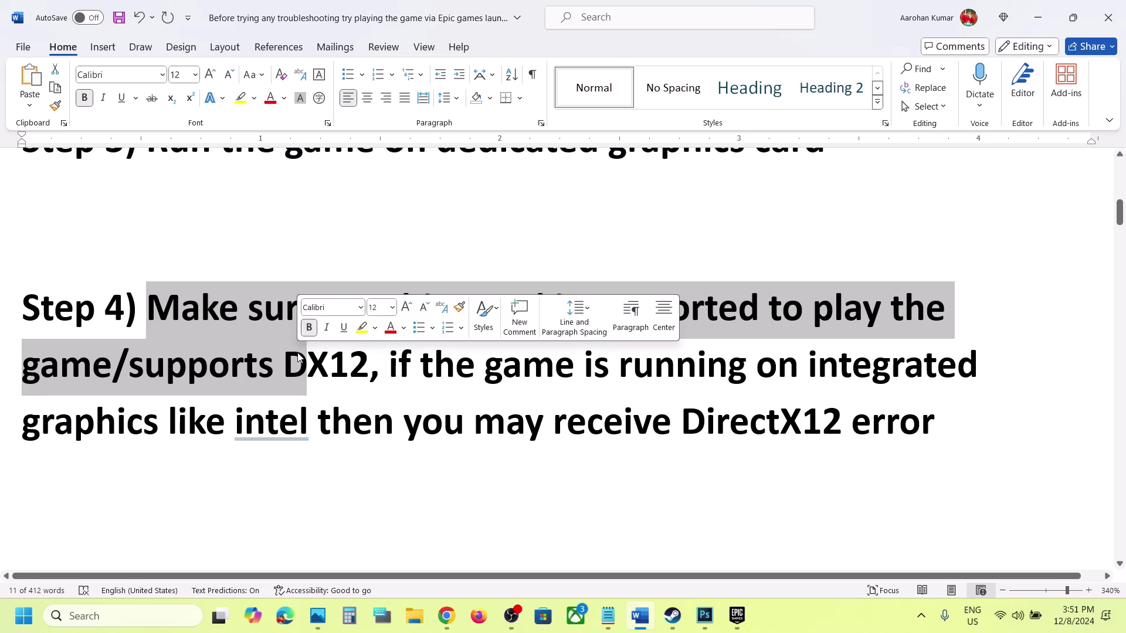
left_click_drag(693, 418, 871, 419)
left_click(263, 427)
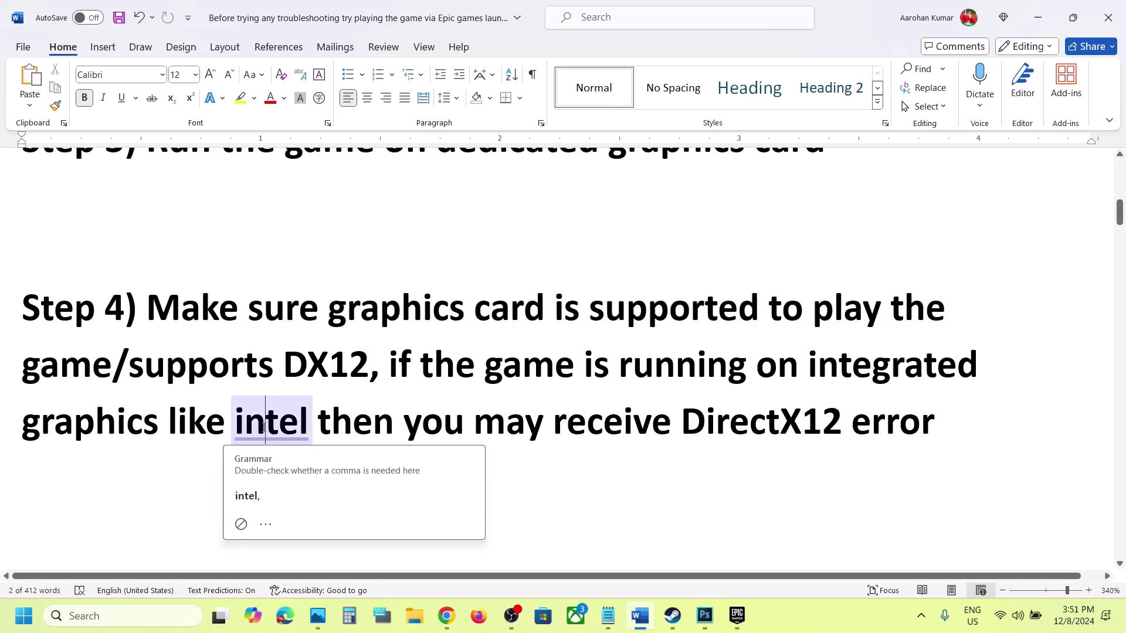
left_click(274, 495)
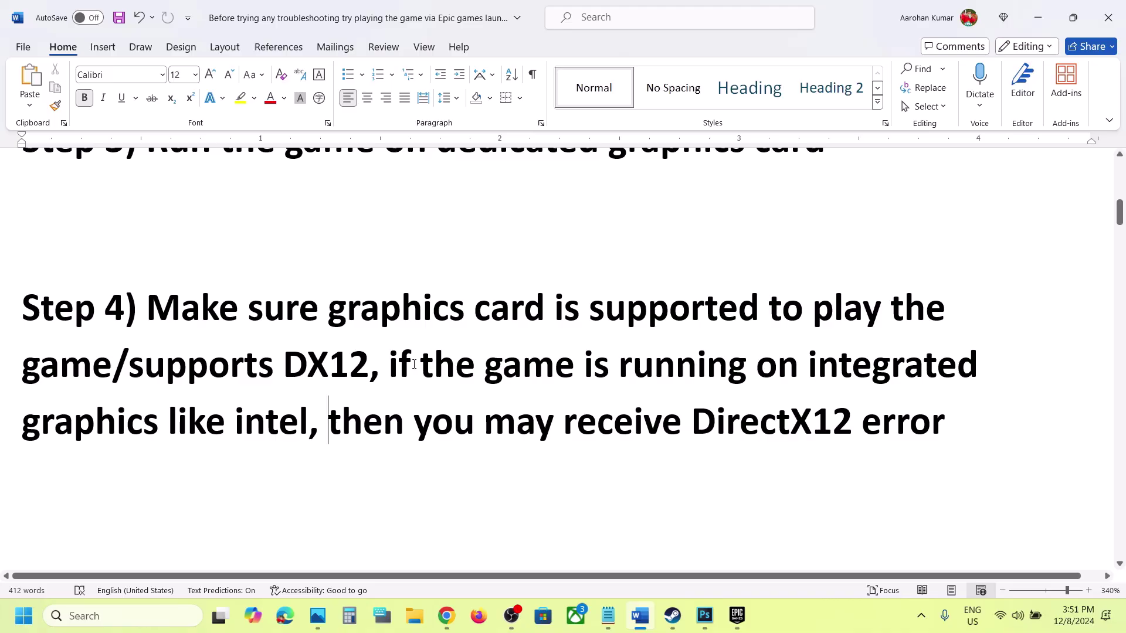
Review the guide's Step 3 to Step 5 text, then bring Steam's Marvel Rivals library forward.
left_click_drag(401, 359, 273, 415)
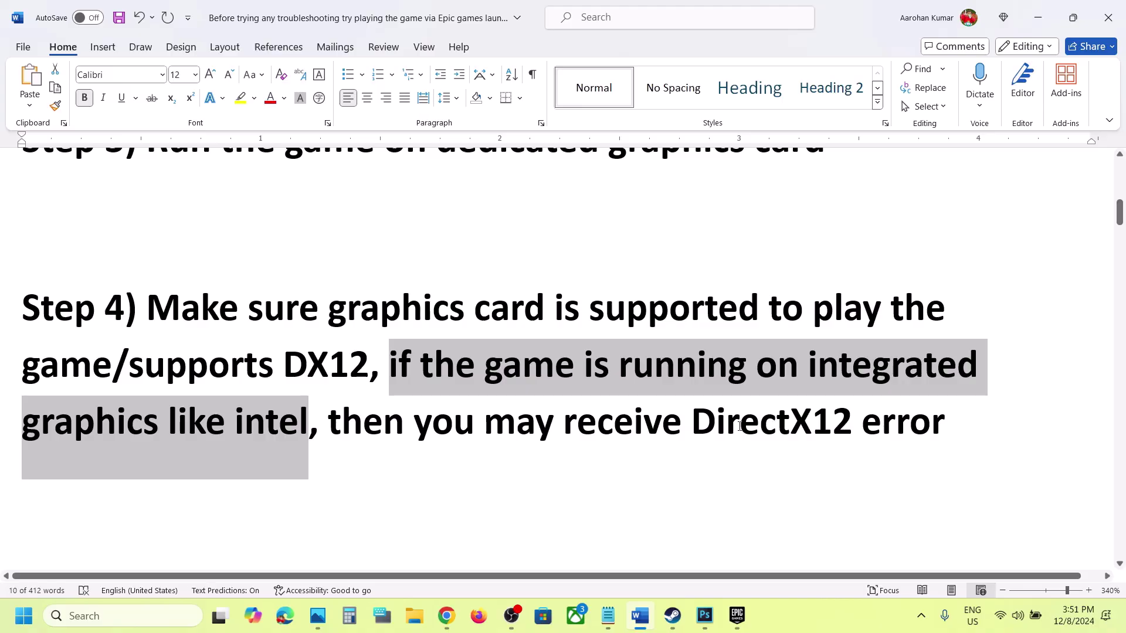
left_click_drag(740, 423, 849, 428)
scroll(850, 428, "up", 2)
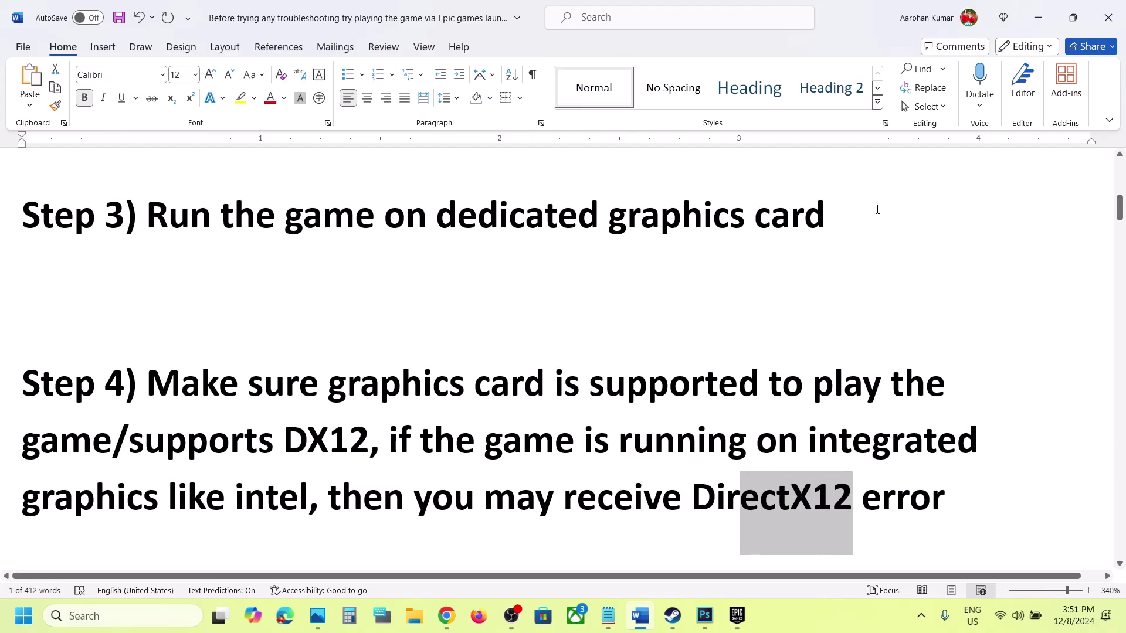
left_click_drag(879, 211, 148, 212)
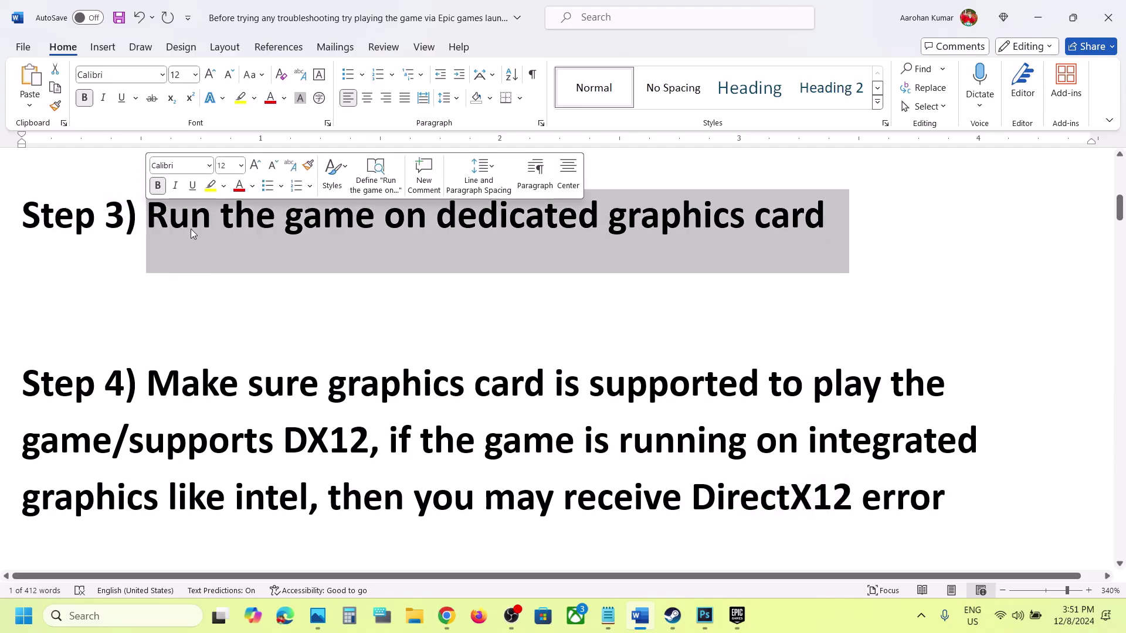
left_click(284, 269)
scroll(283, 271, "down", 5)
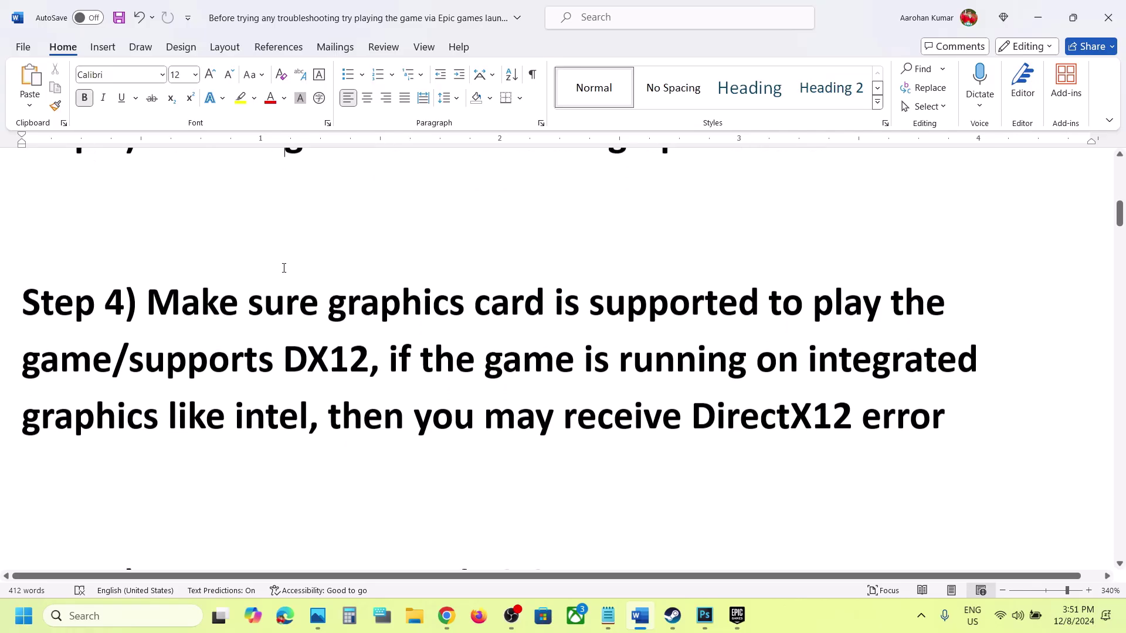
scroll(207, 315, "up", 1)
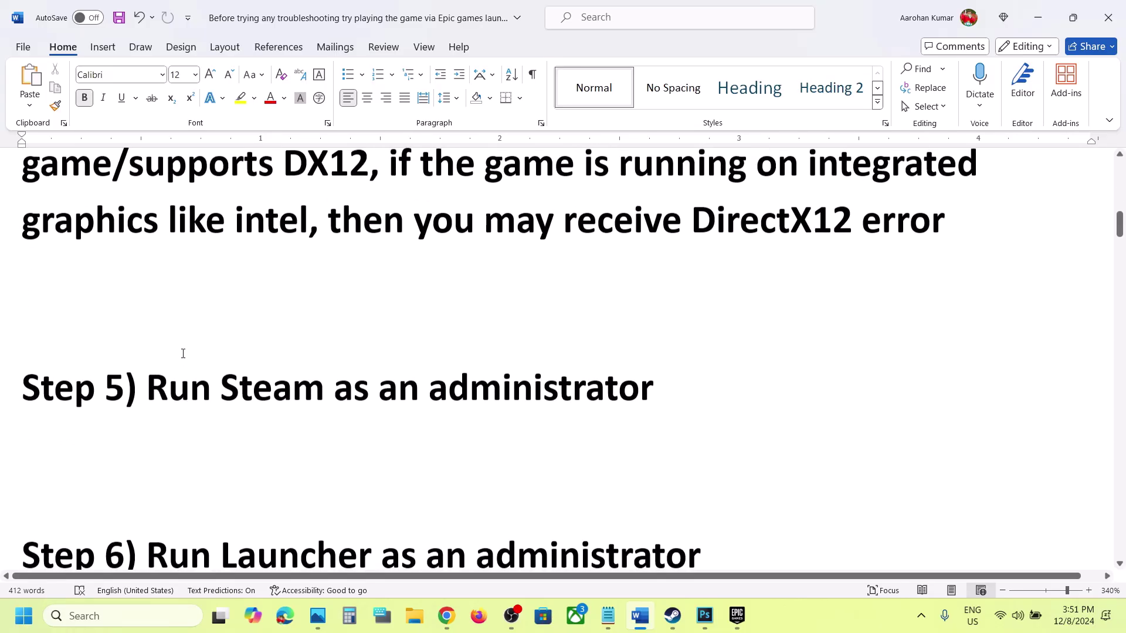
left_click_drag(23, 311, 595, 447)
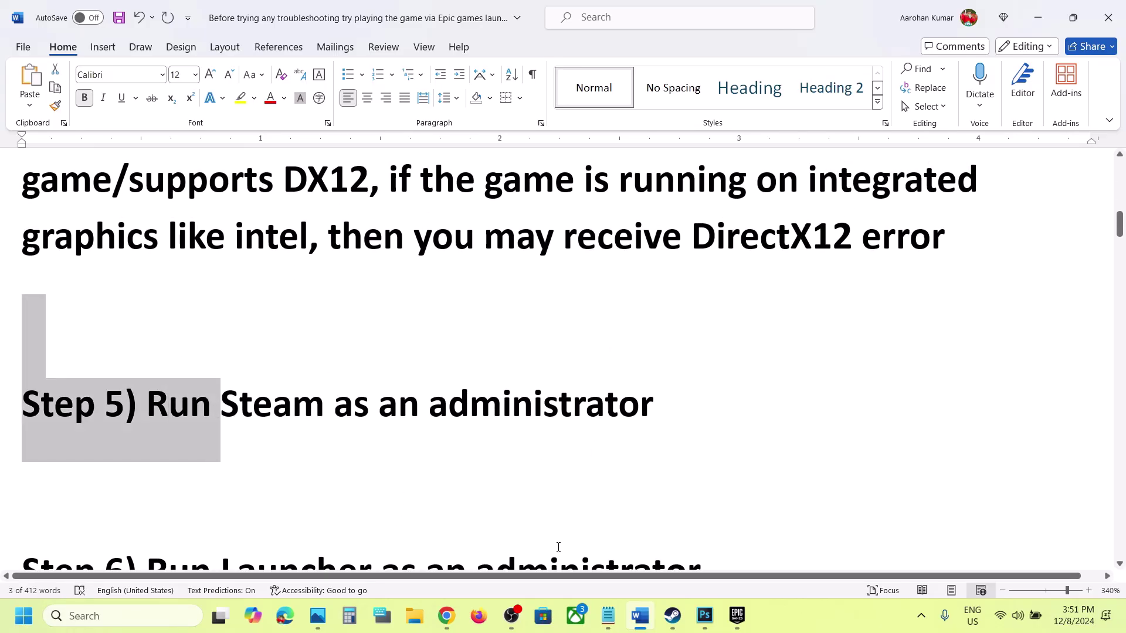
left_click(673, 616)
Search Windows for 'steam', run Steam as administrator, and return to the Word guide.
mouse_move(65, 35)
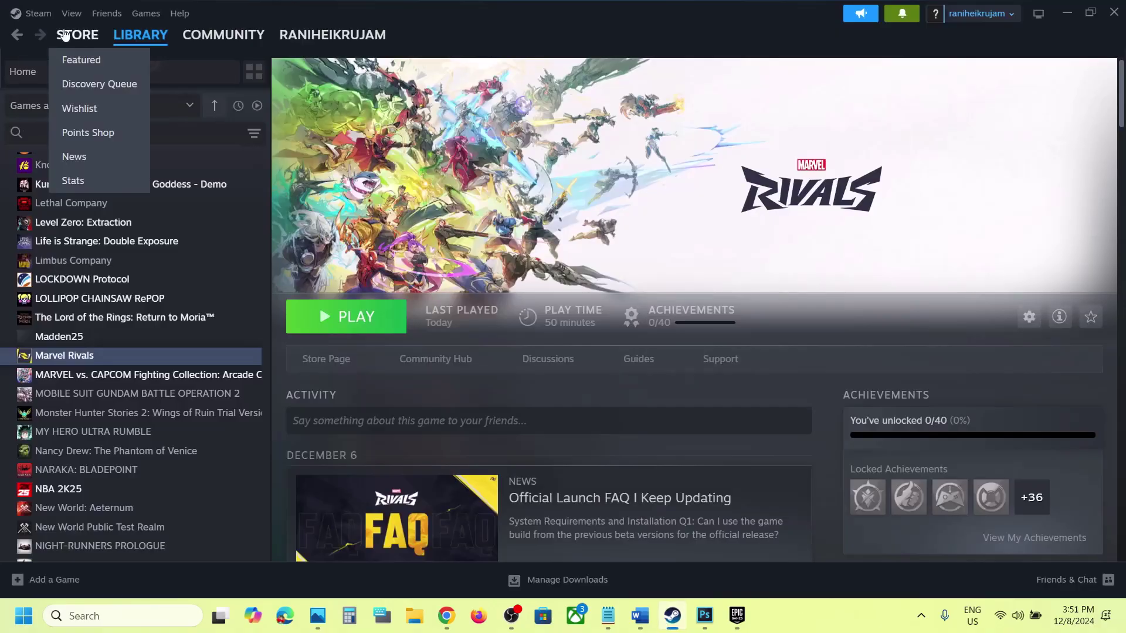
left_click(36, 13)
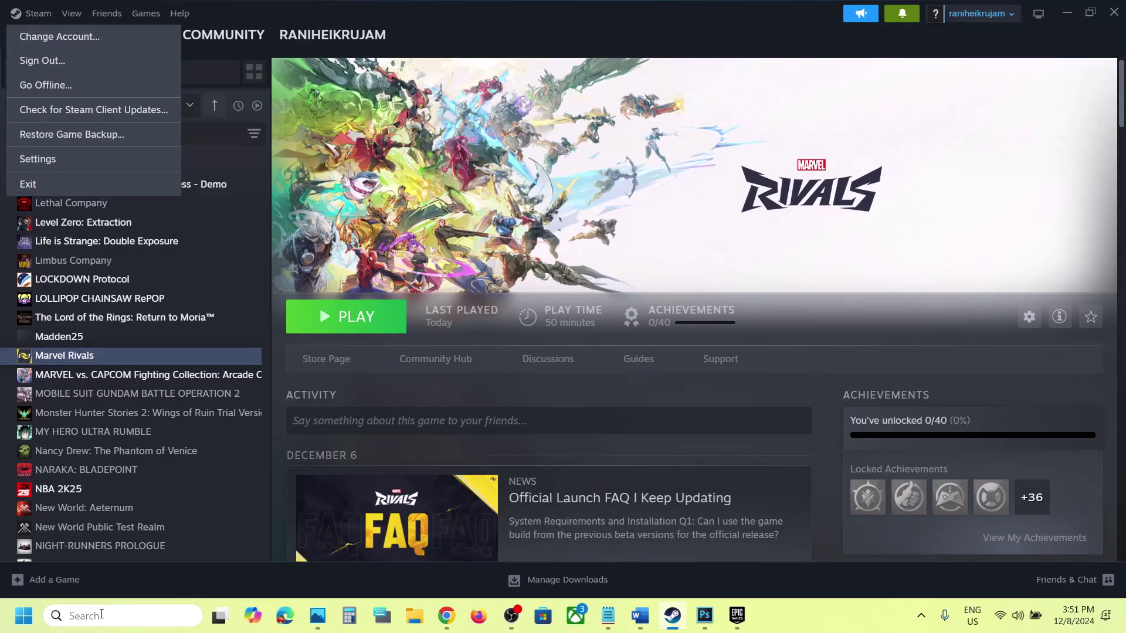
left_click(101, 614)
type("steam")
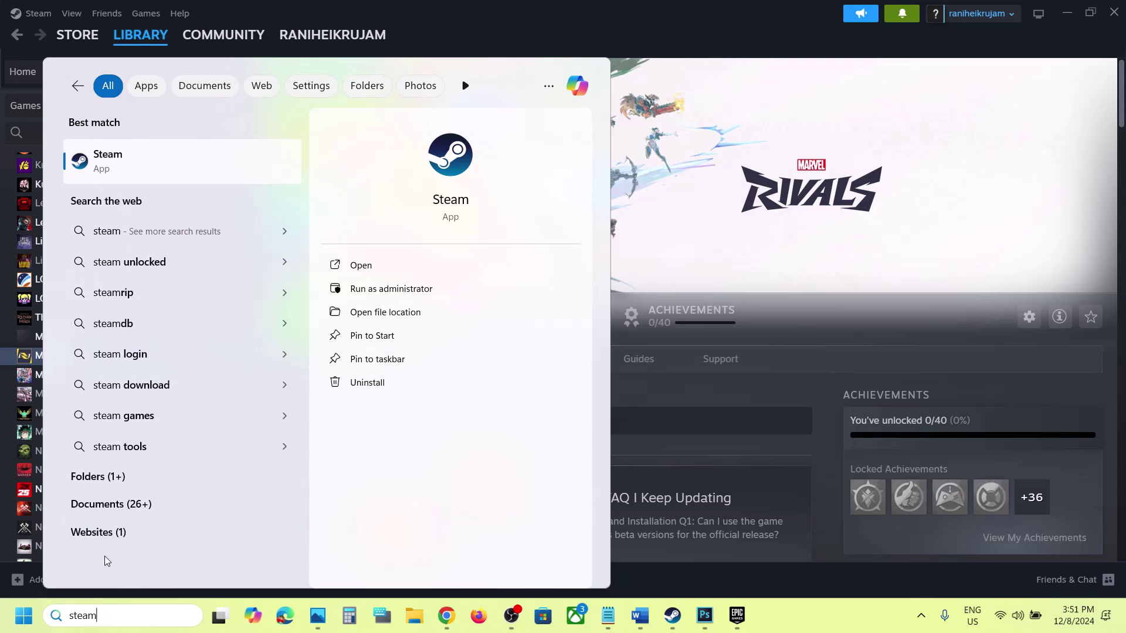
right_click(168, 163)
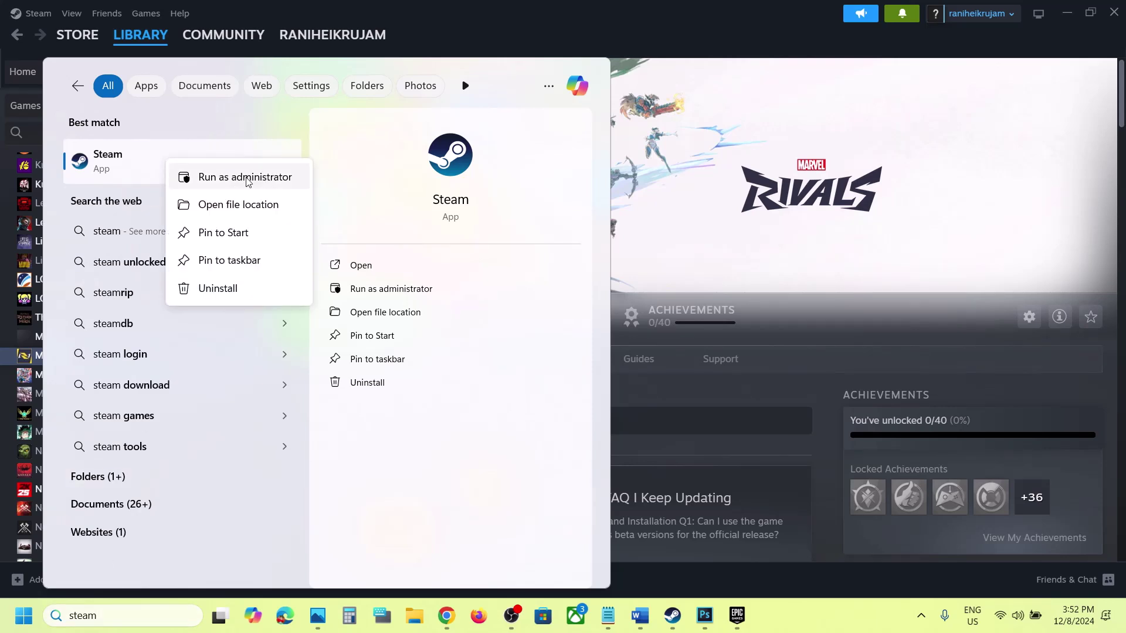
left_click(736, 203)
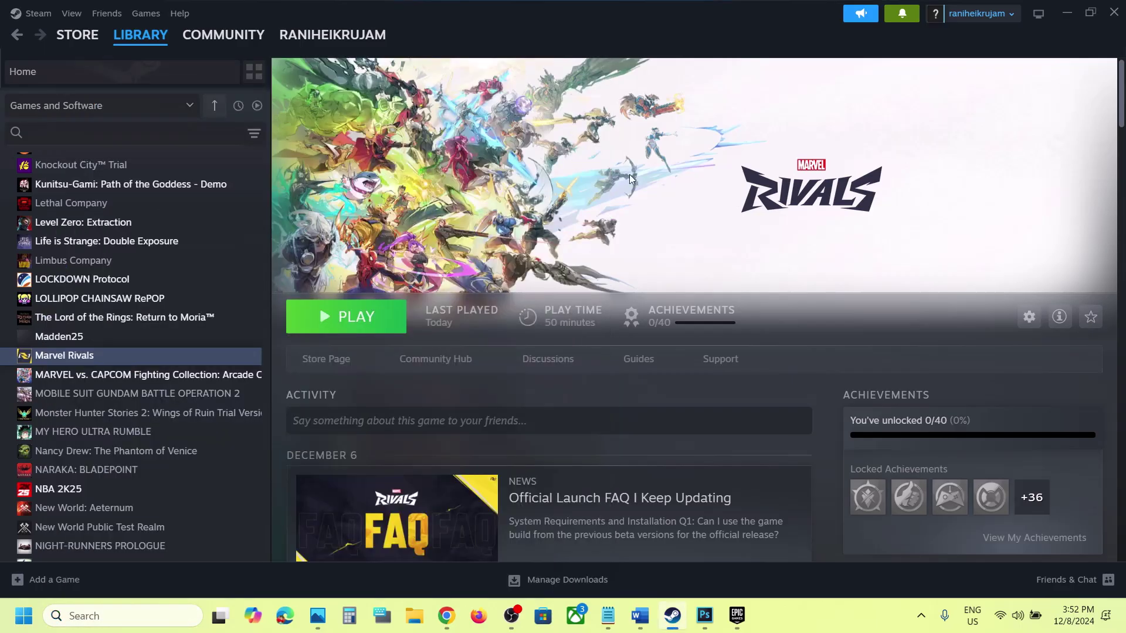
left_click(639, 616)
From the Steam library, use Manage > Browse local files on Marvel Rivals to show its install folder.
scroll(452, 430, "down", 2)
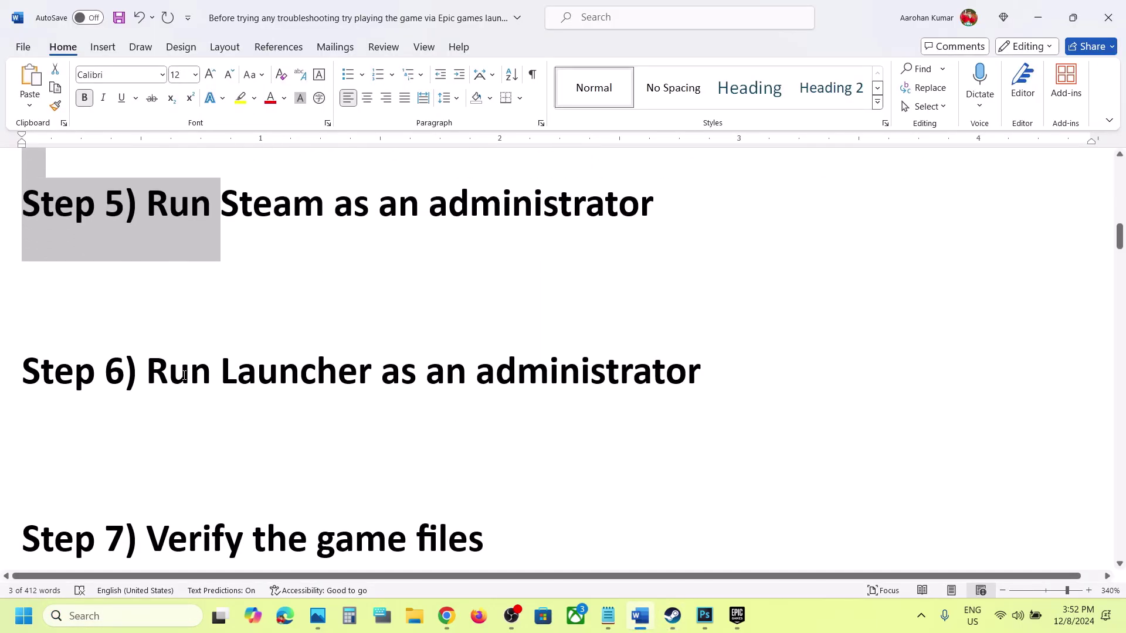
left_click_drag(164, 372, 708, 369)
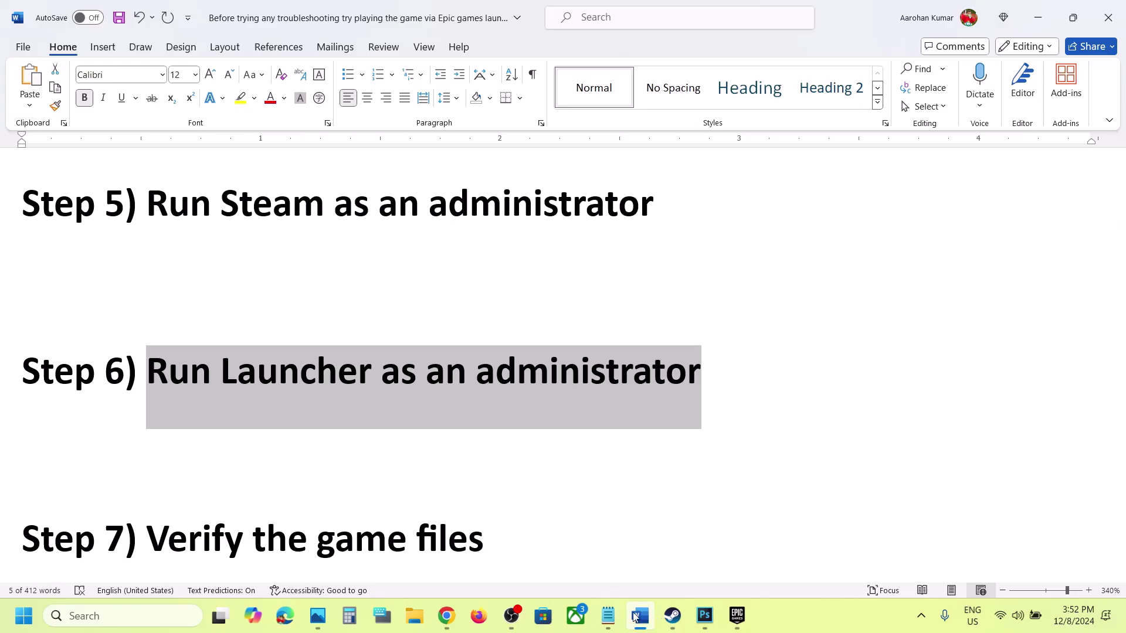
left_click(673, 624)
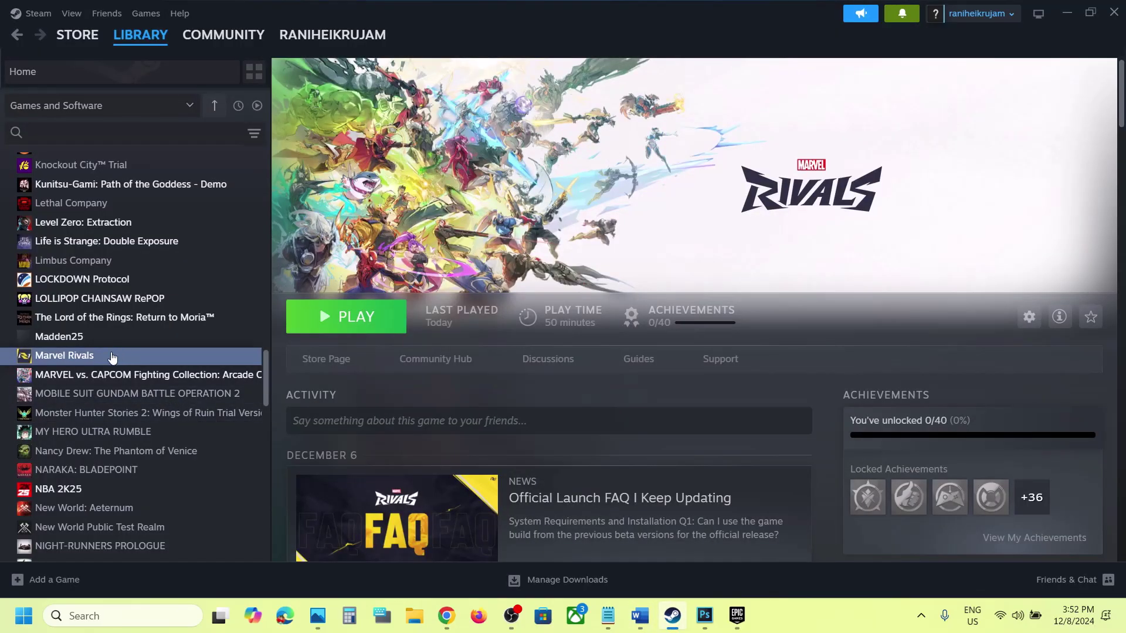
right_click(113, 357)
mouse_move(188, 419)
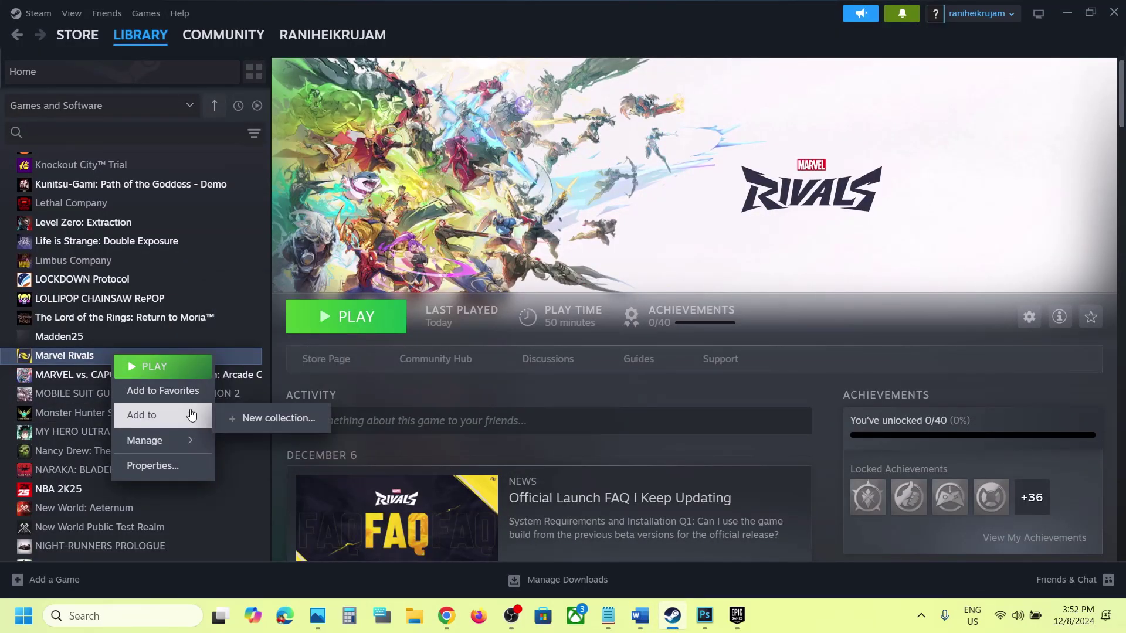
mouse_move(184, 442)
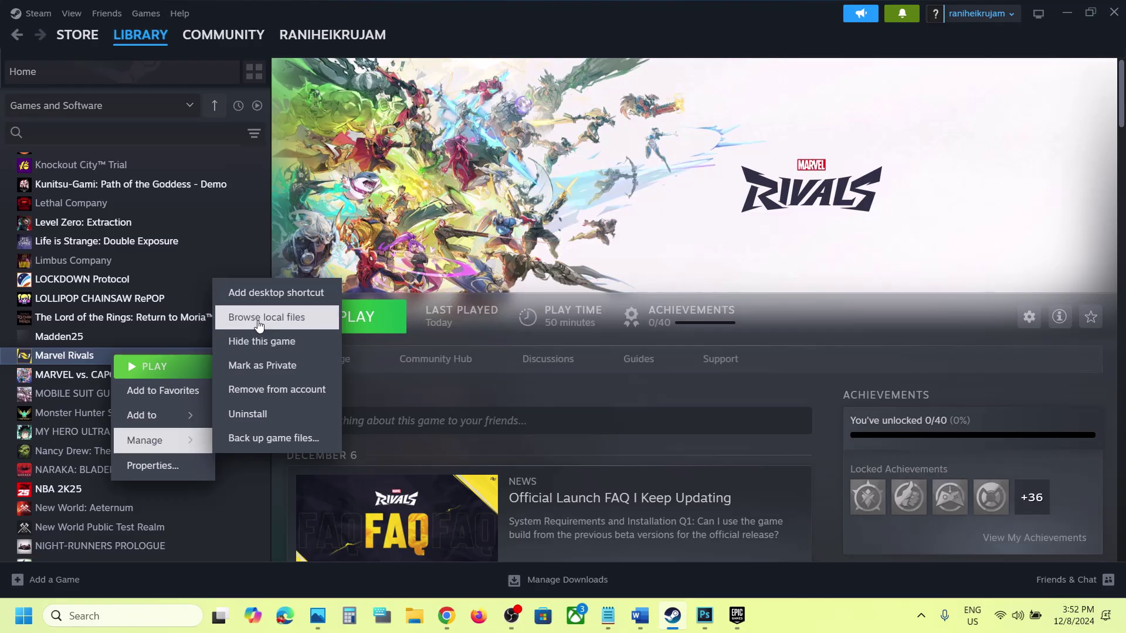
left_click(266, 319)
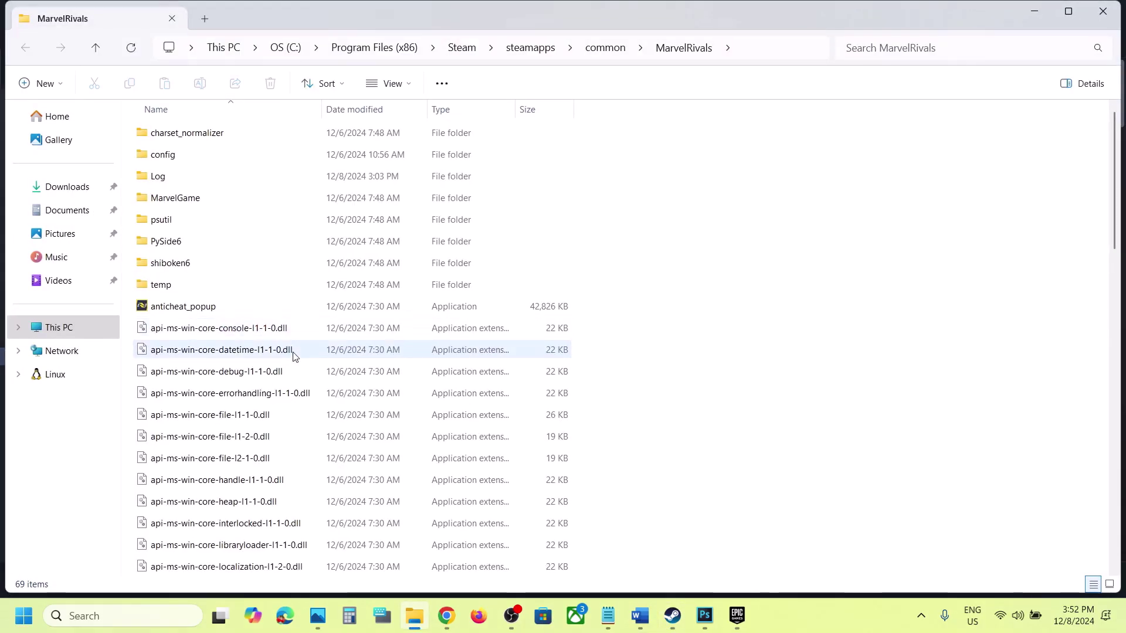
Set MarvelRivals_Launcher to always run as administrator in its Compatibility properties.
scroll(294, 356, "down", 7)
scroll(294, 356, "down", 8)
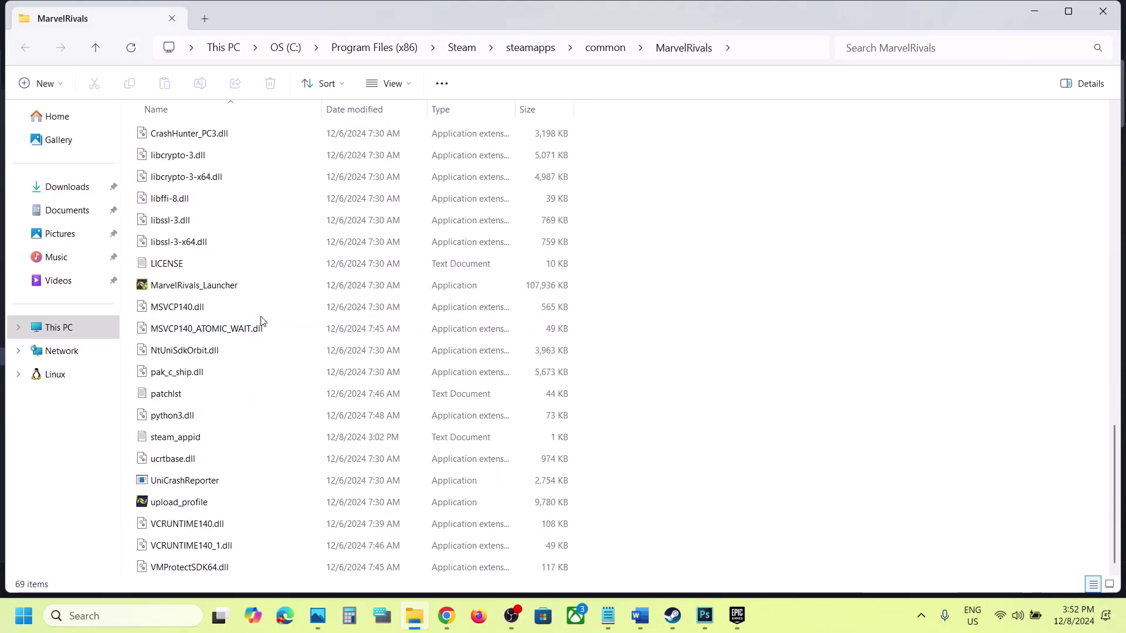
left_click(187, 287)
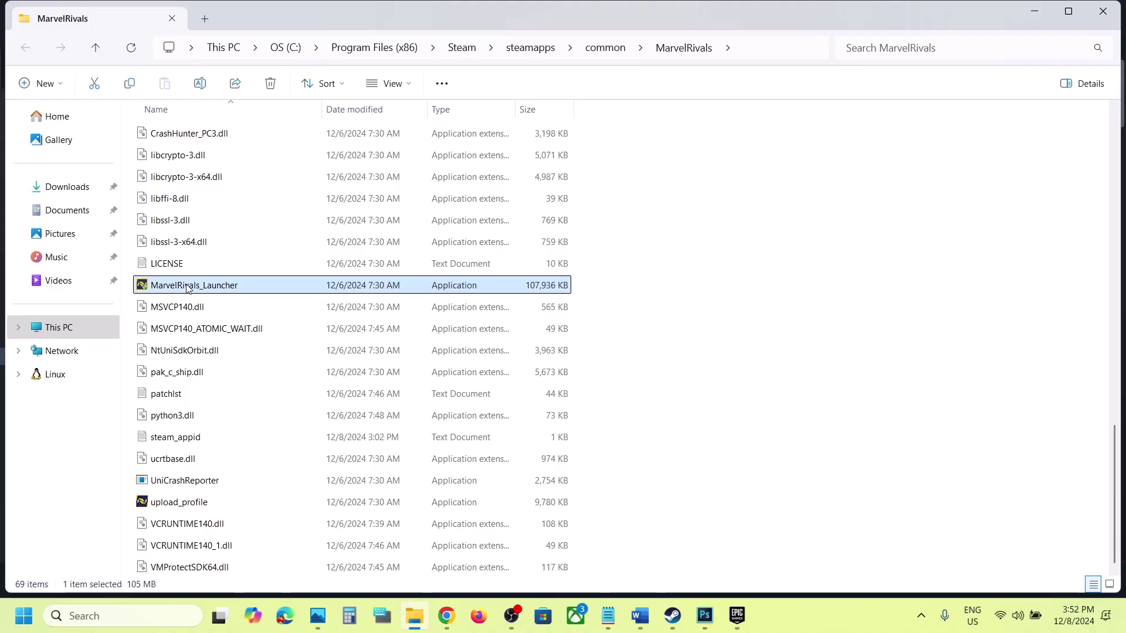
right_click(188, 288)
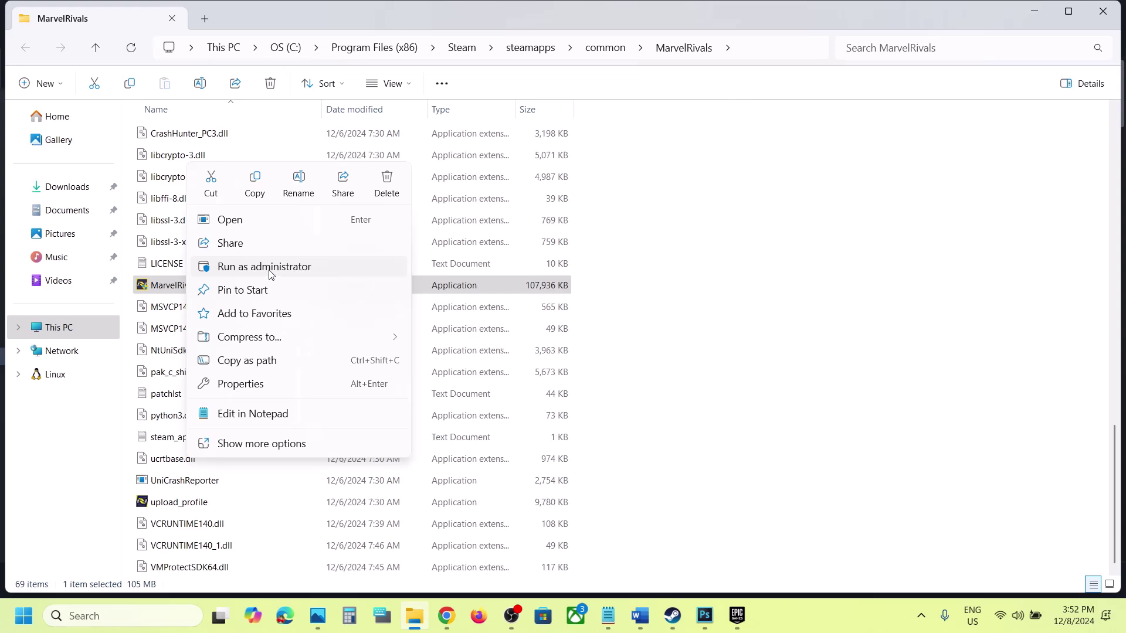
right_click(169, 287)
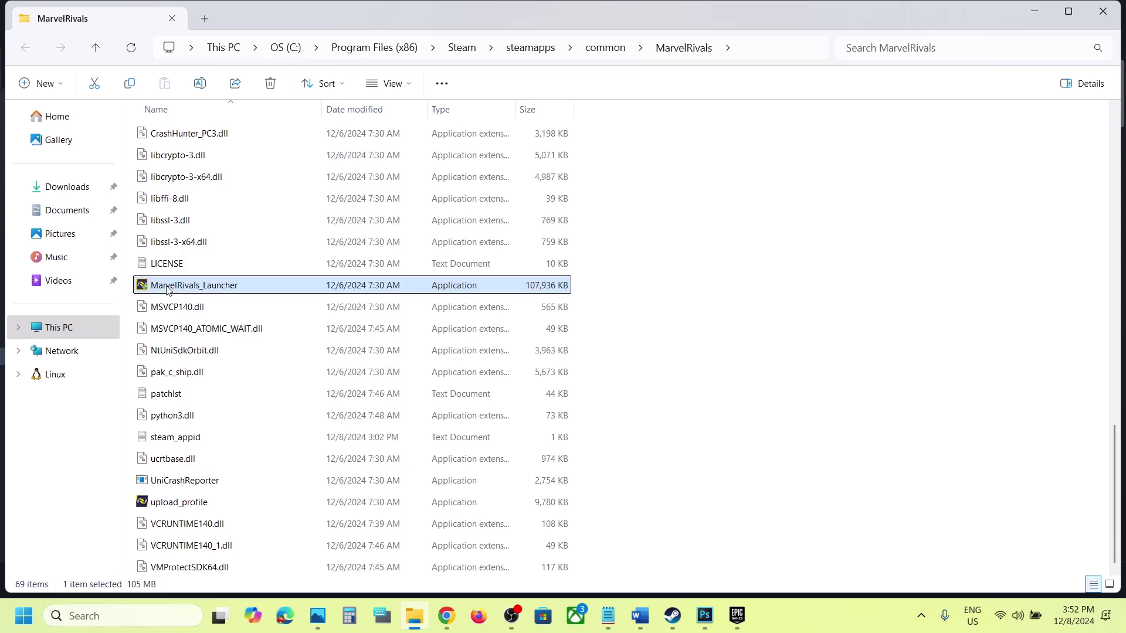
left_click(219, 471)
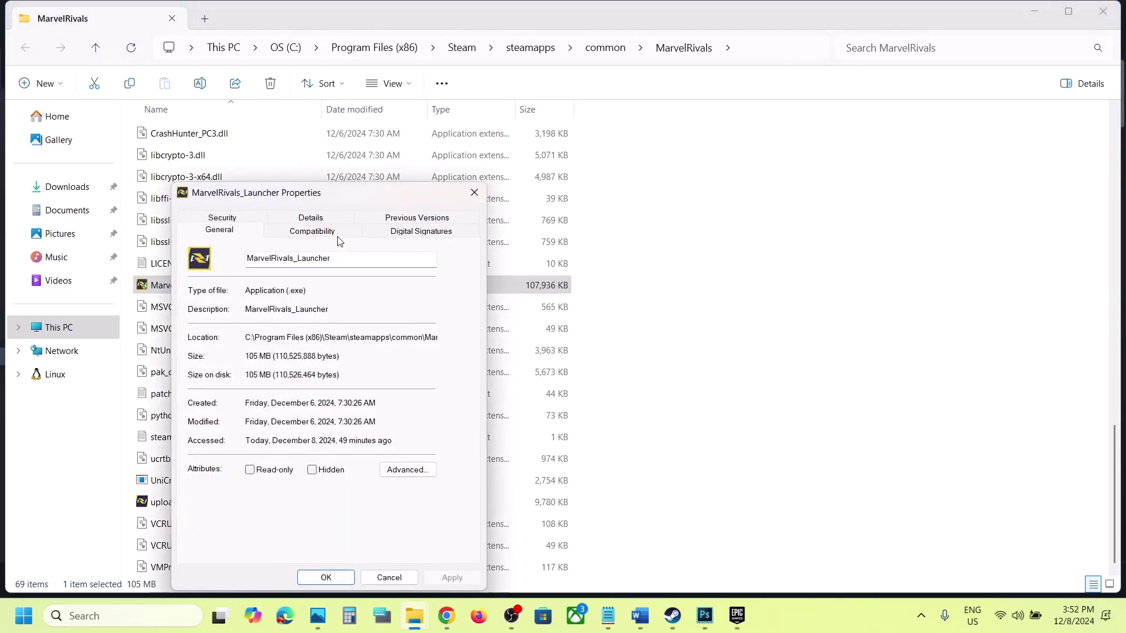
left_click(312, 236)
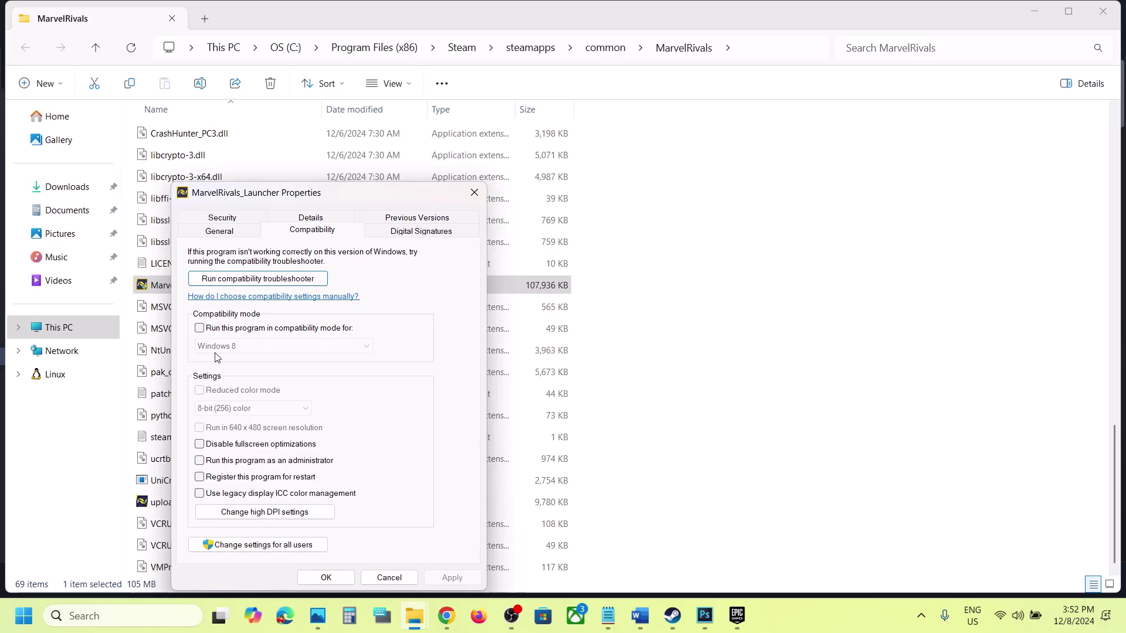
left_click(199, 460)
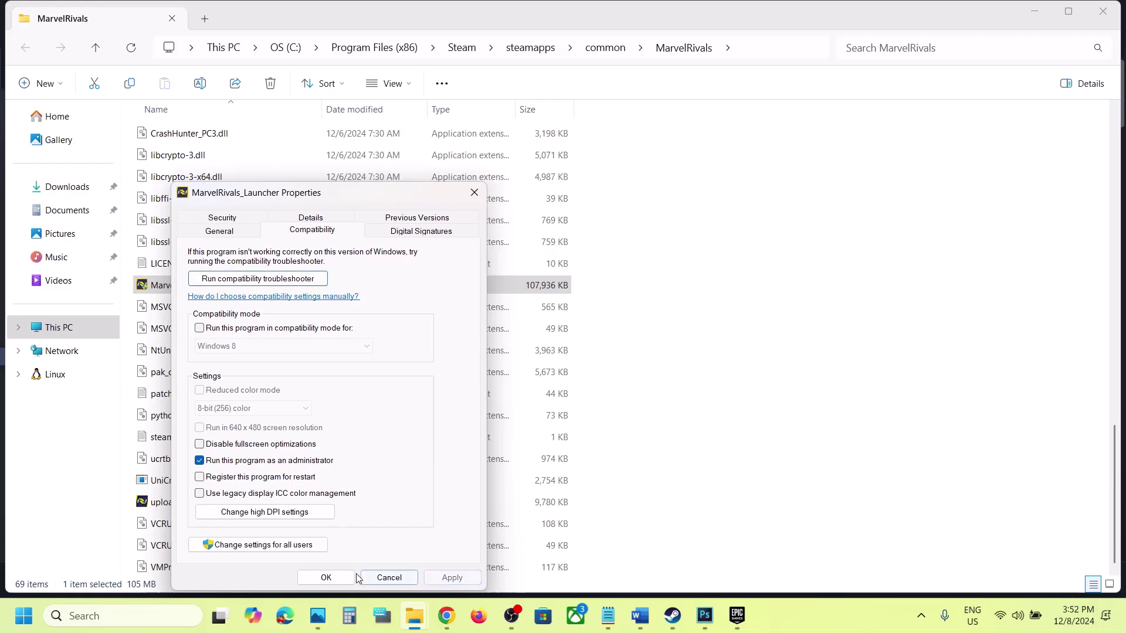
left_click(327, 577)
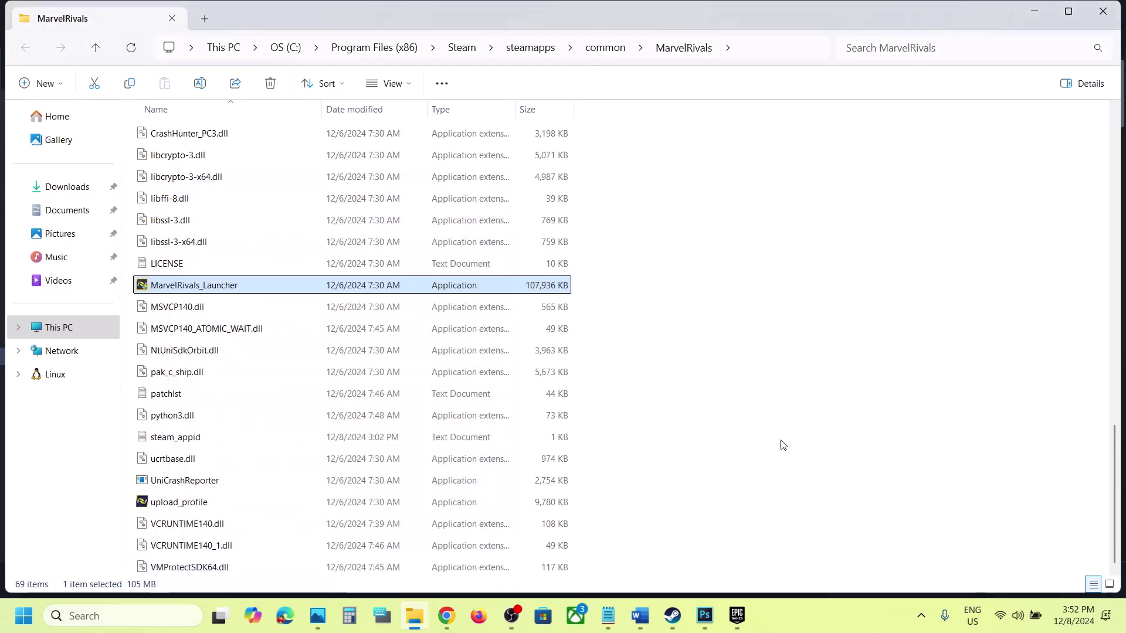
Highlight the Step 7 heading in the Word notes, then bring Steam's library forward.
left_click(641, 620)
scroll(469, 375, "up", 2)
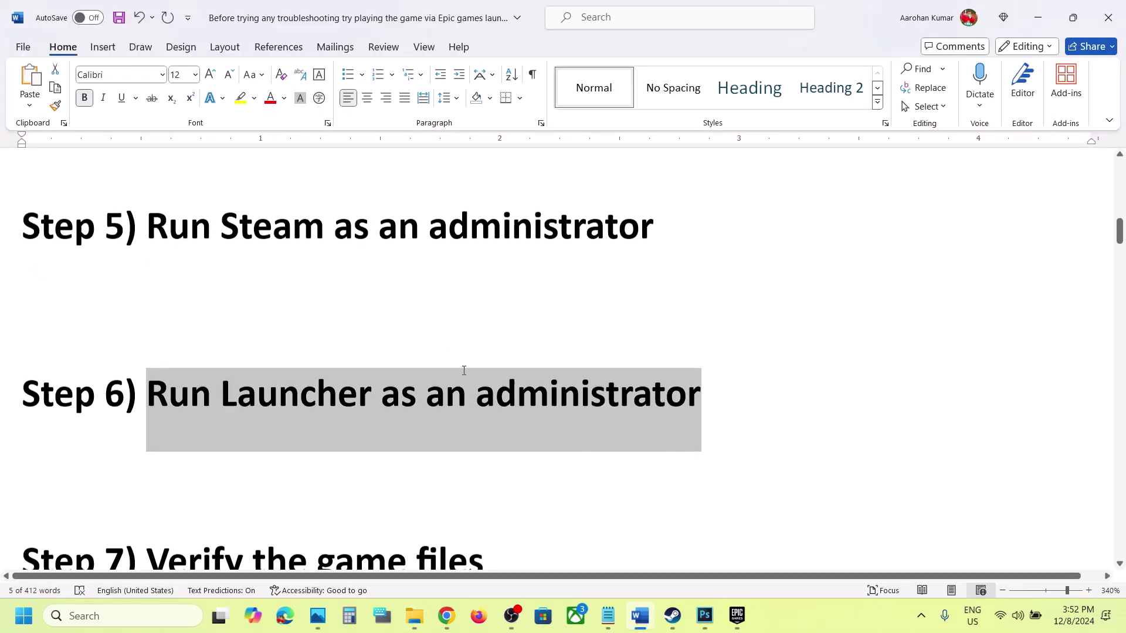
scroll(490, 465, "down", 2)
scroll(490, 465, "down", 1)
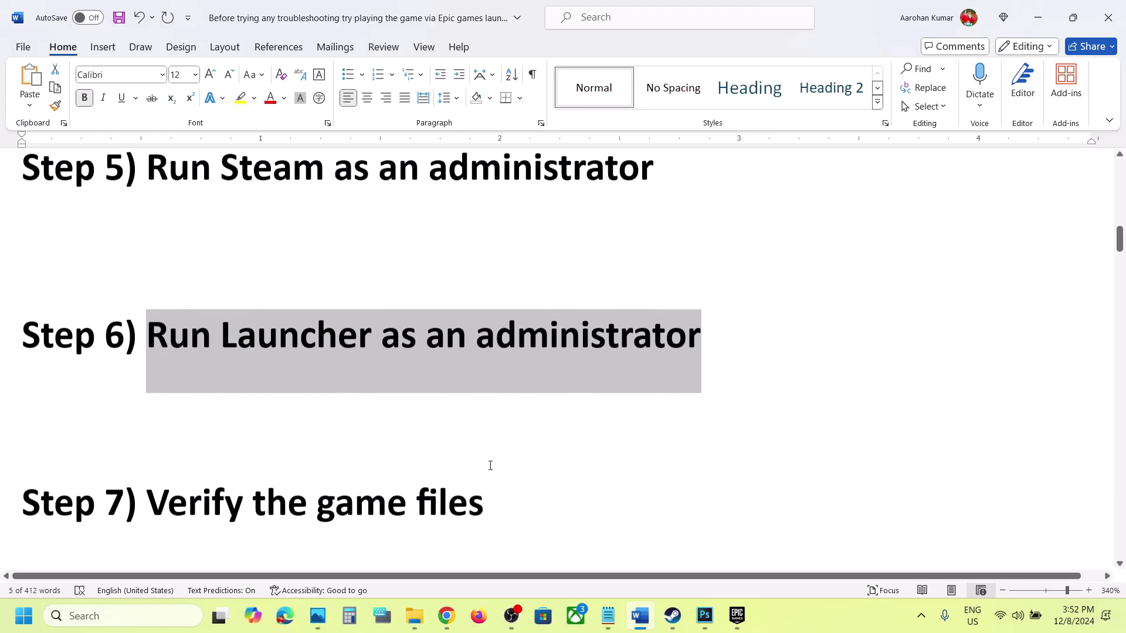
left_click_drag(184, 497, 485, 498)
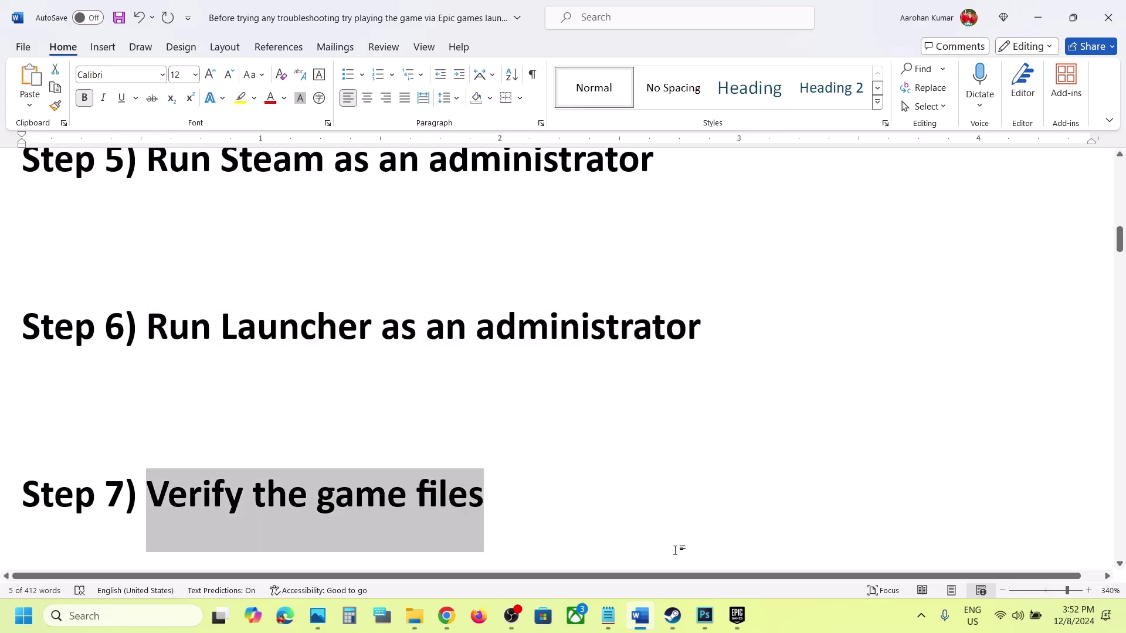
left_click(672, 615)
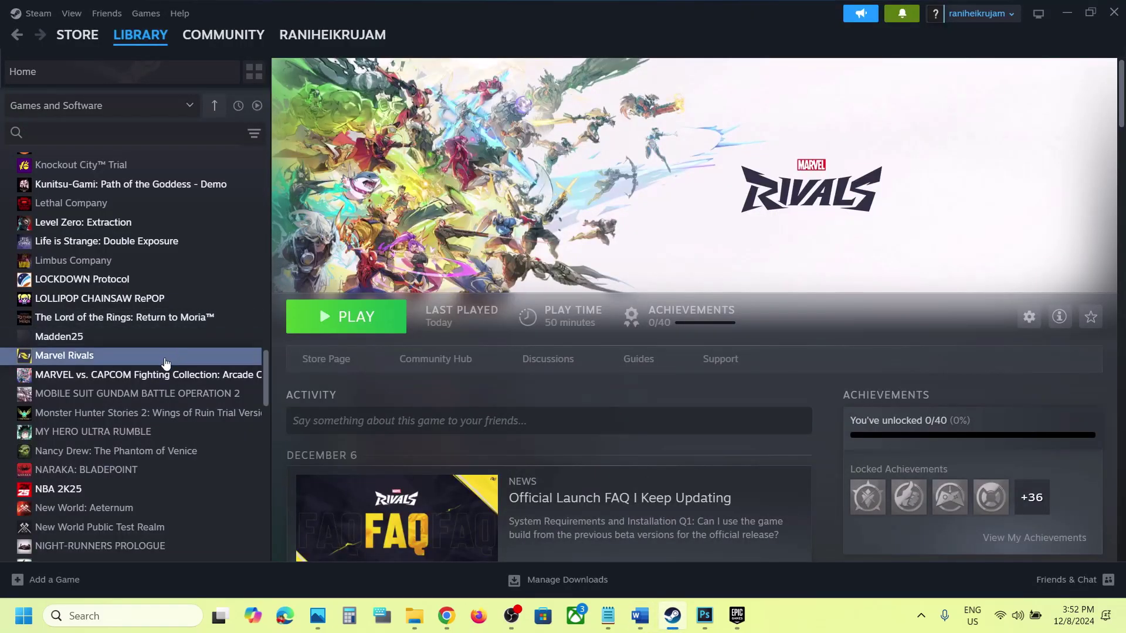
Run Verify integrity of game files from Marvel Rivals' Properties > Installed Files, then close the dialog.
right_click(167, 359)
left_click(217, 475)
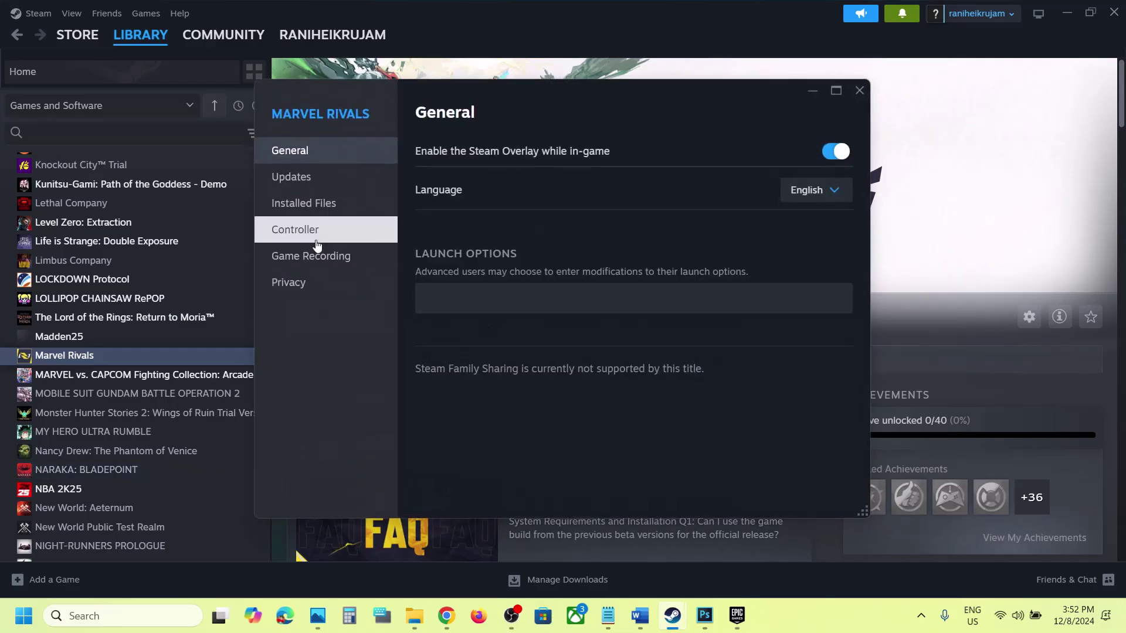
left_click(296, 216)
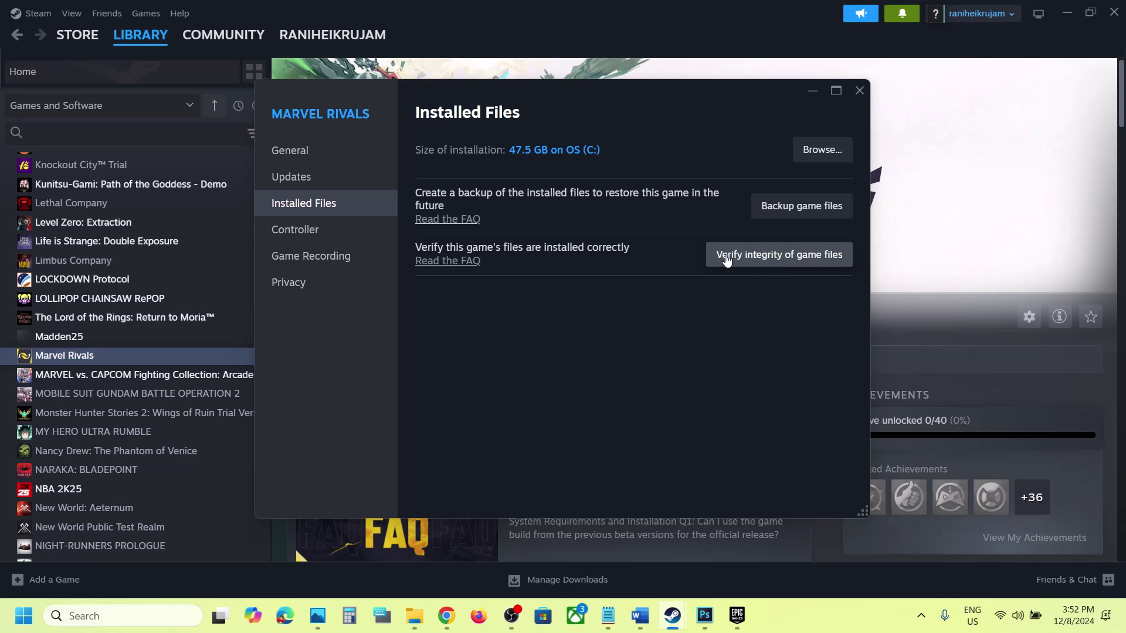
left_click(764, 255)
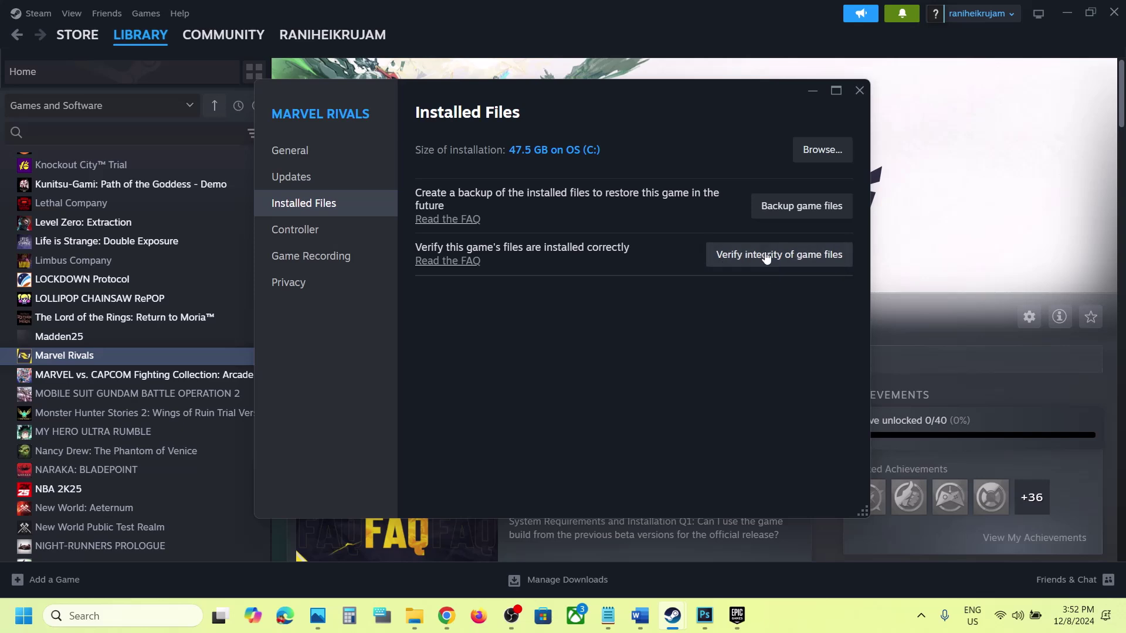
left_click(859, 90)
Highlight Step 8's Windows Security and Firewall text in Word, then launch Settings with Win+I.
left_click(627, 629)
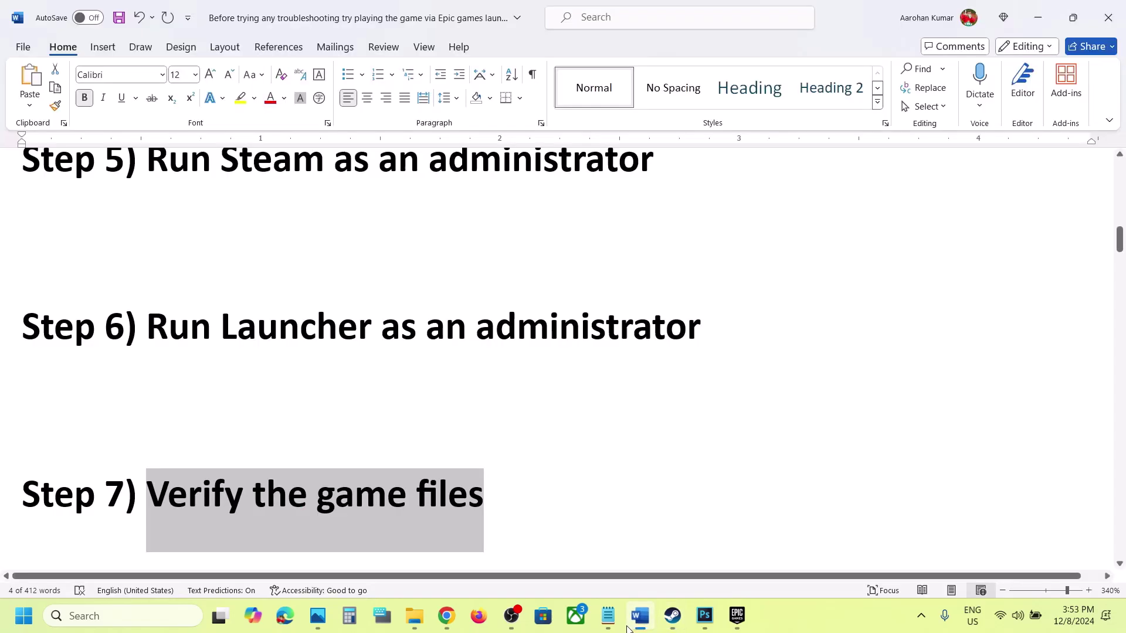
scroll(462, 432, "down", 3)
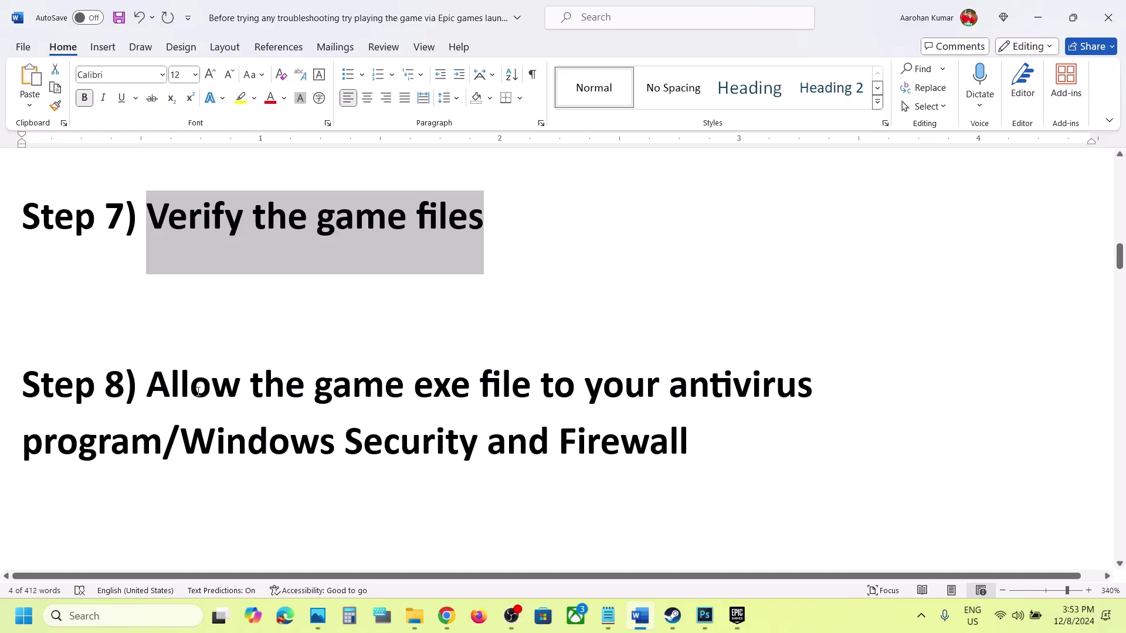
left_click_drag(175, 387, 151, 388)
left_click(167, 439)
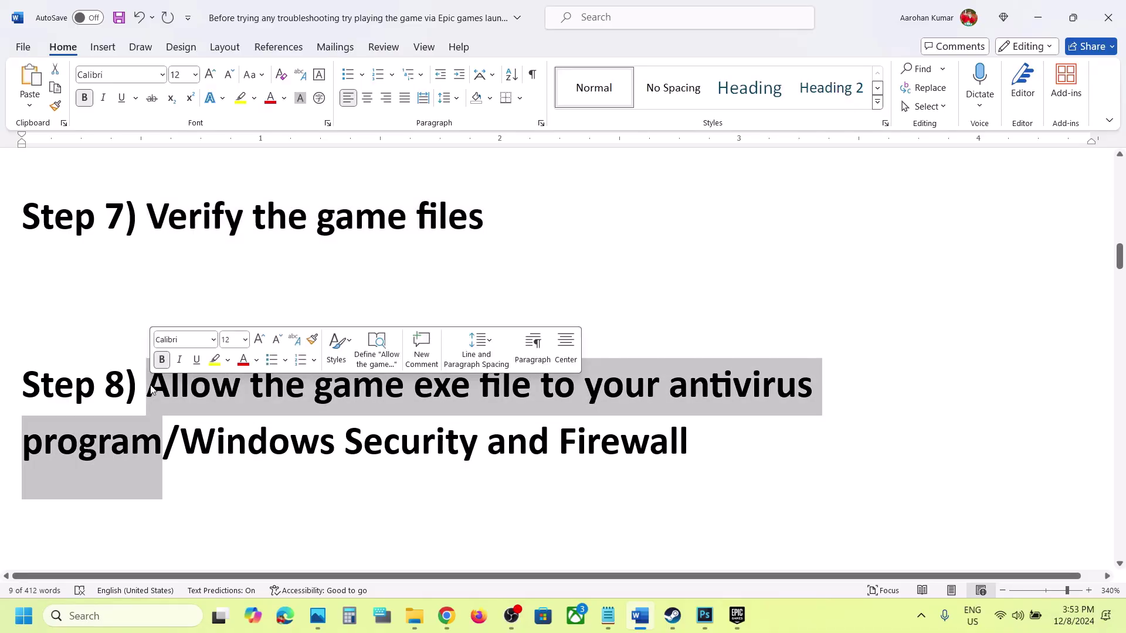
left_click(150, 388)
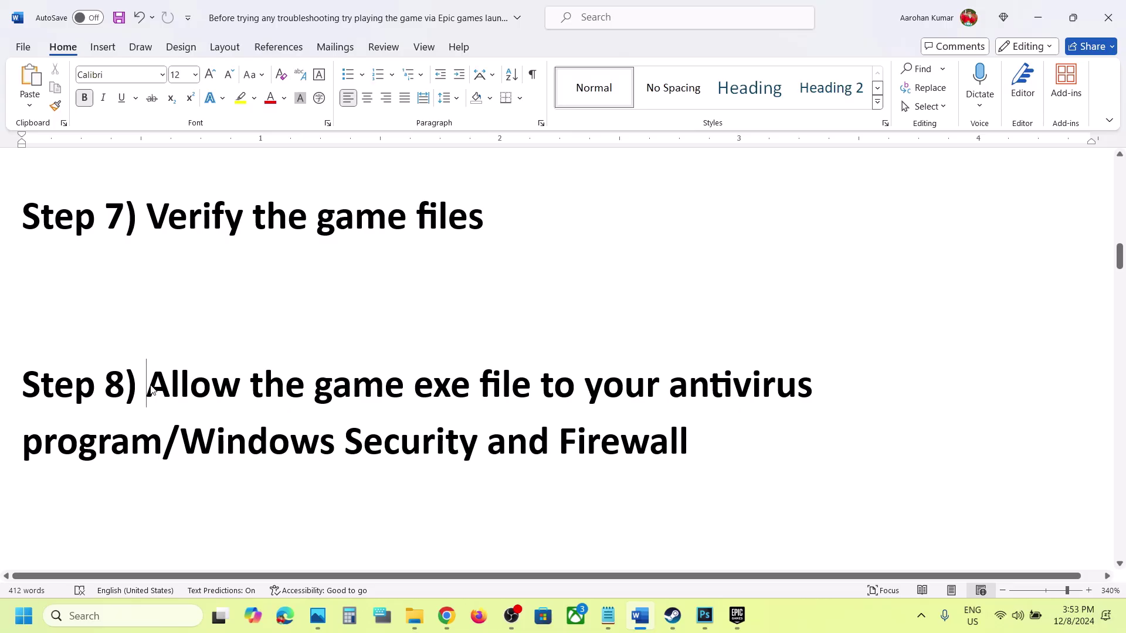
left_click_drag(153, 390, 680, 447)
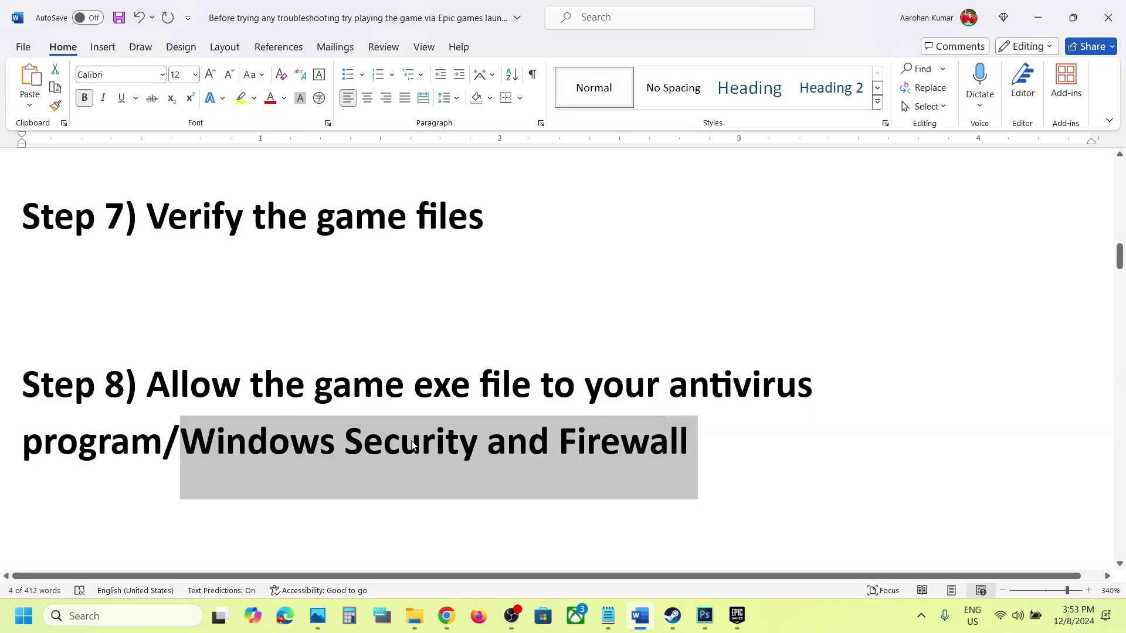
key("super+i")
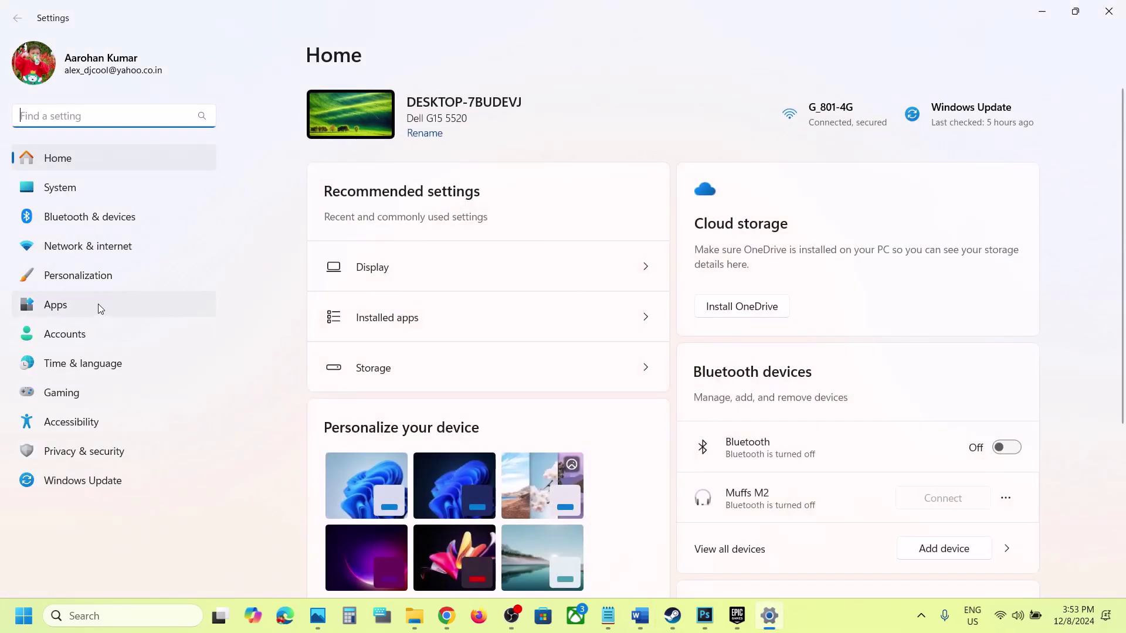
Go to Privacy & security > Windows Security > Virus & threat protection in Settings.
left_click(70, 451)
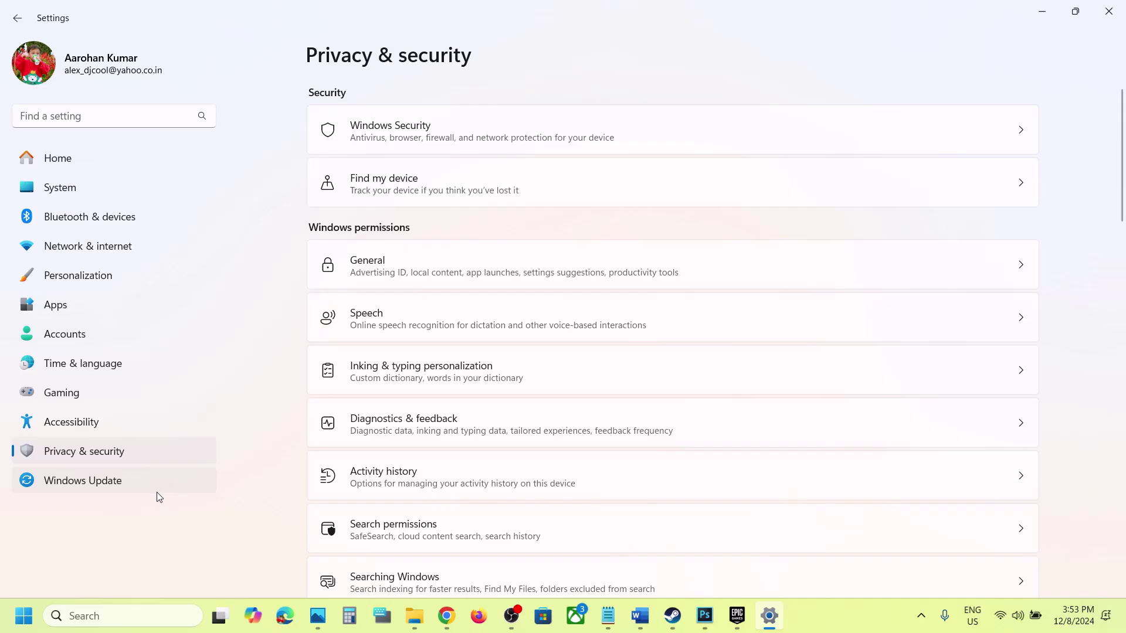
left_click(430, 140)
left_click(409, 226)
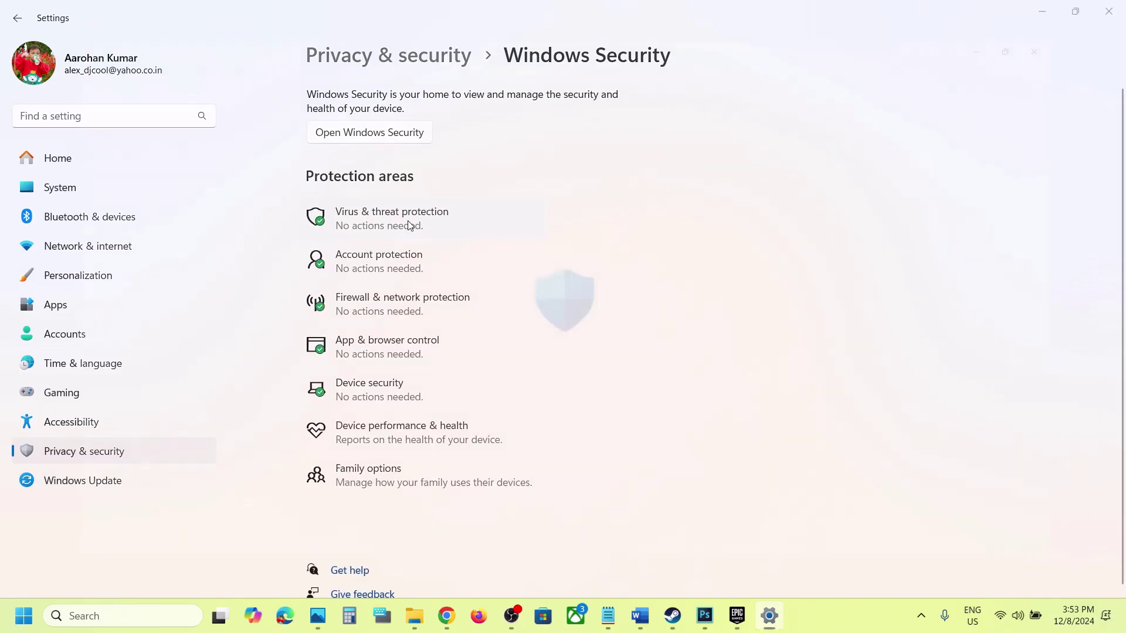
Via Manage ransomware protection, choose Allow an app through Controlled folder access > Add an allowed app > Browse all apps.
scroll(404, 223, "down", 3)
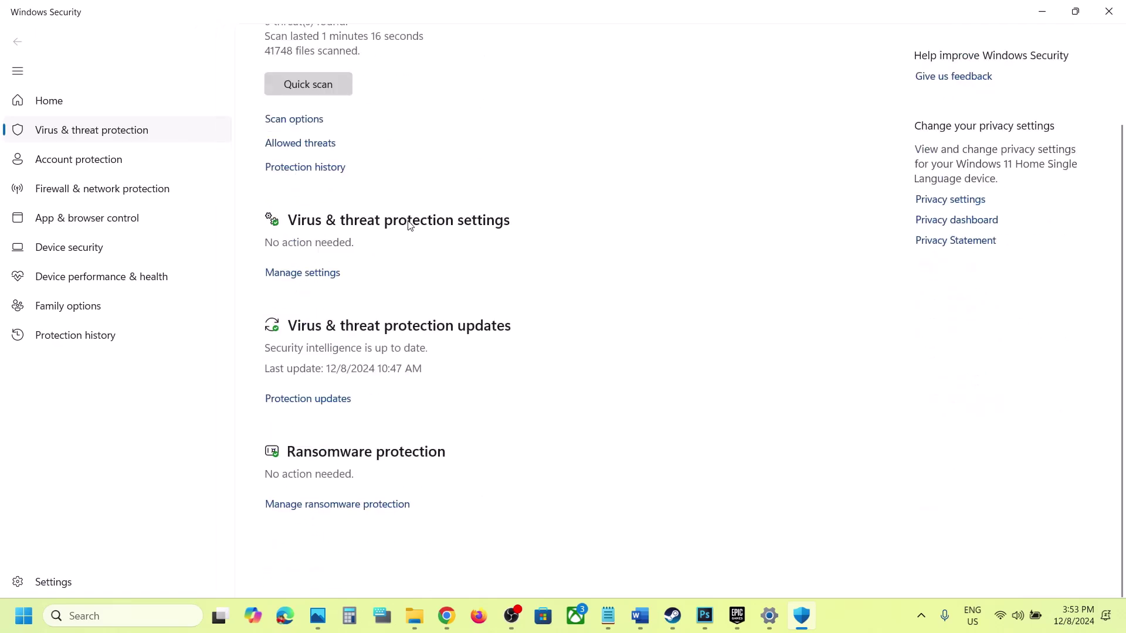
scroll(398, 351, "up", 1)
left_click(339, 550)
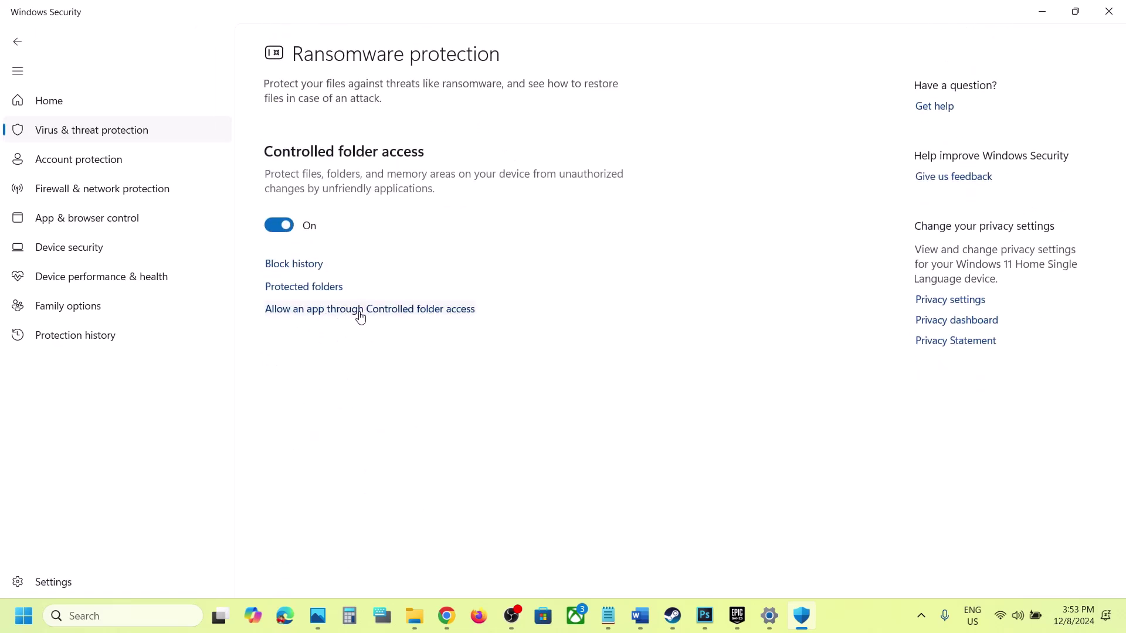
left_click(360, 311)
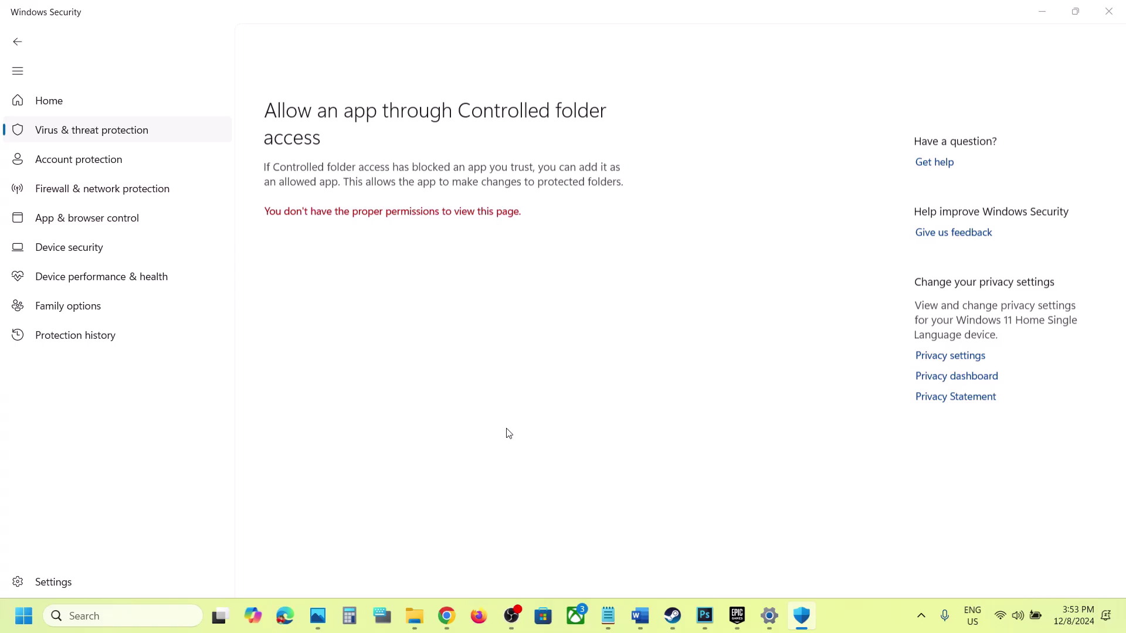
scroll(508, 434, "down", 3)
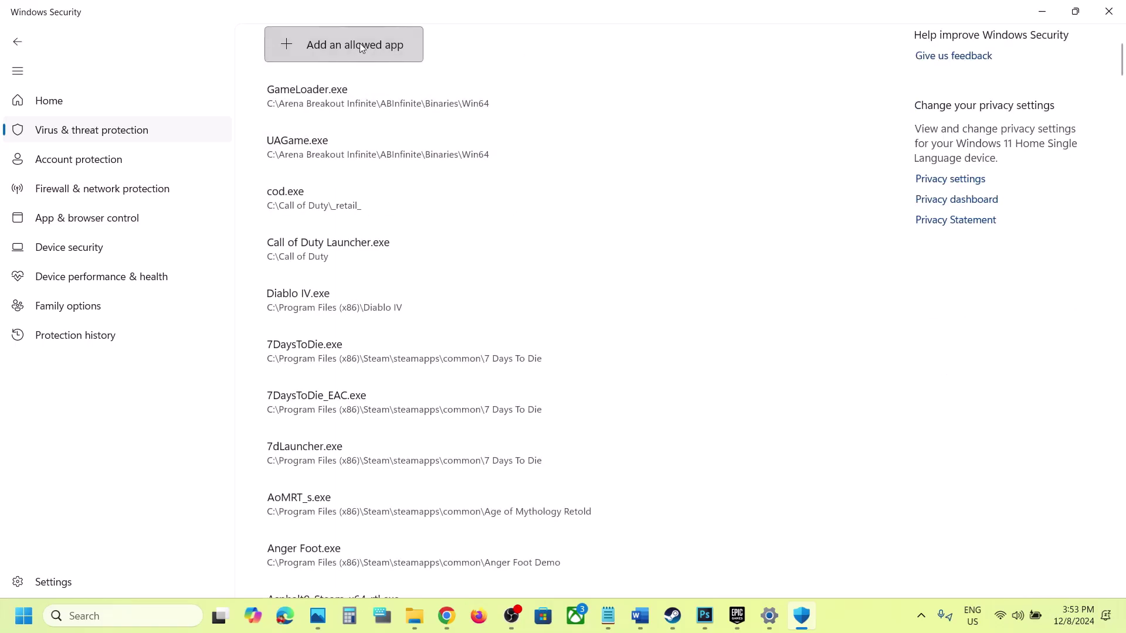
left_click(360, 44)
left_click(361, 109)
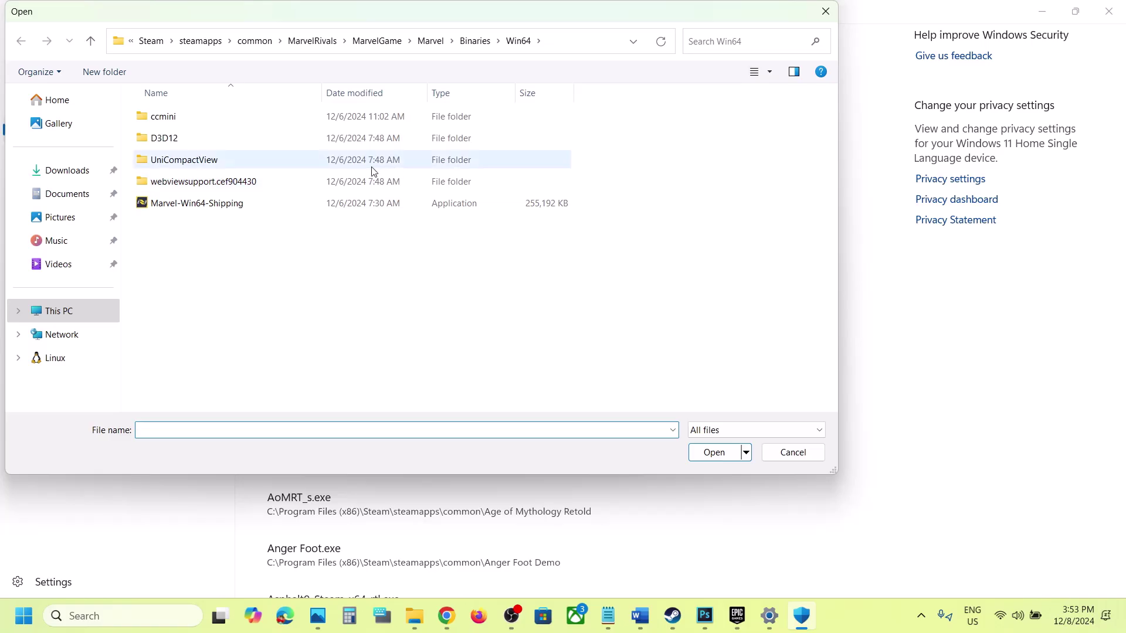
Go up to the MarvelRivals folder and add MarvelRivals_Launcher as an allowed app.
left_click(91, 41)
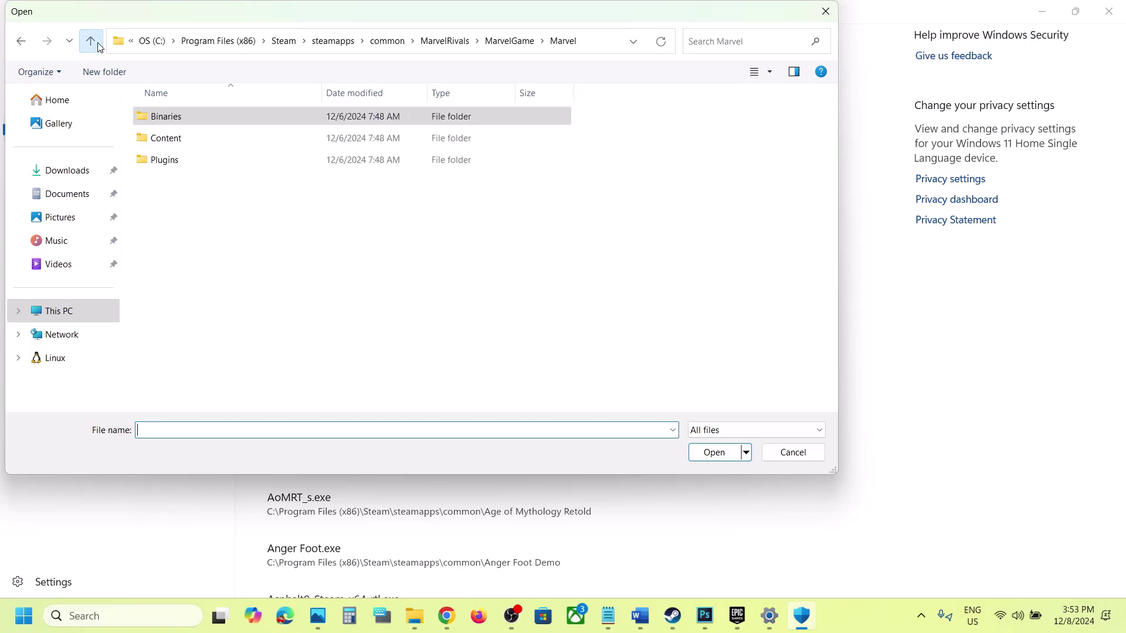
left_click(94, 42)
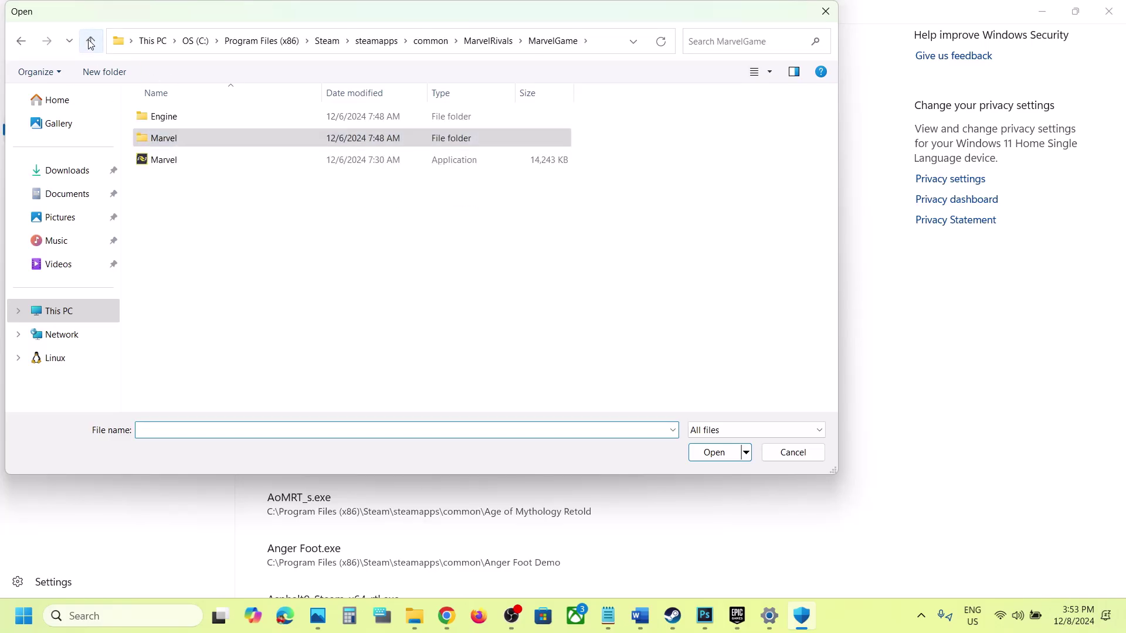
left_click(91, 42)
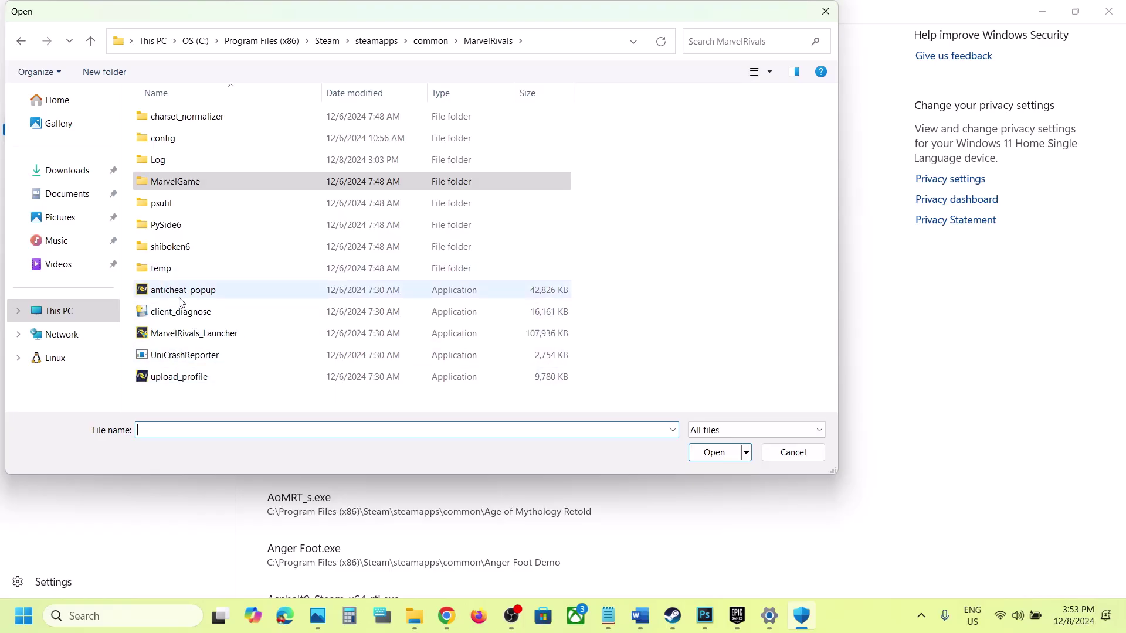
left_click(194, 333)
left_click(731, 449)
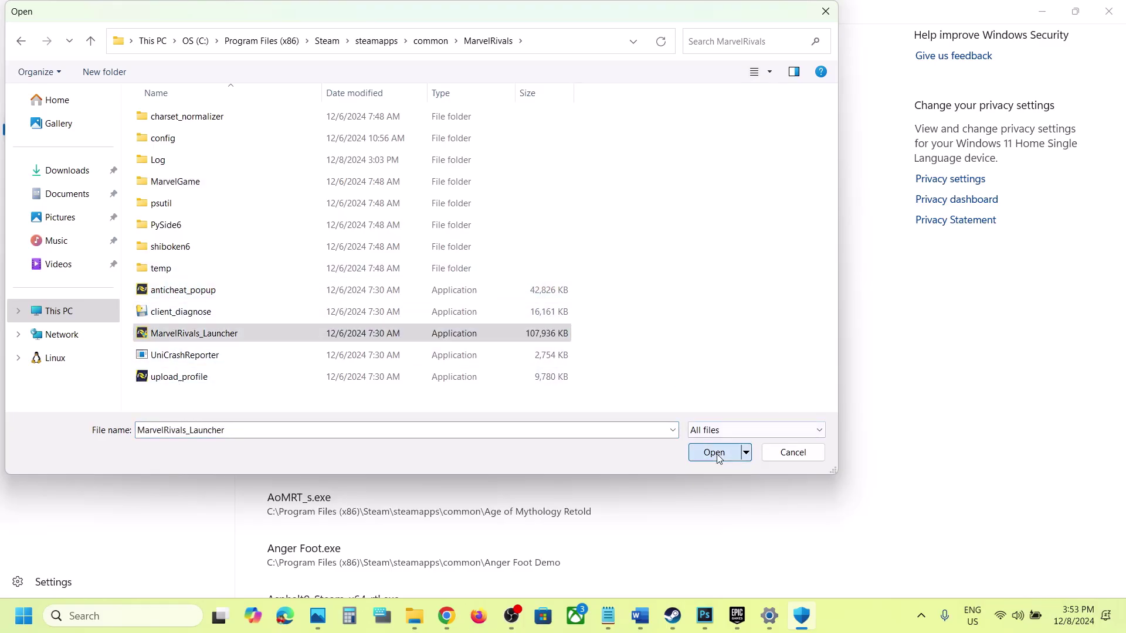
Add the Marvel app from the MarvelGame folder as another allowed app.
left_click(371, 44)
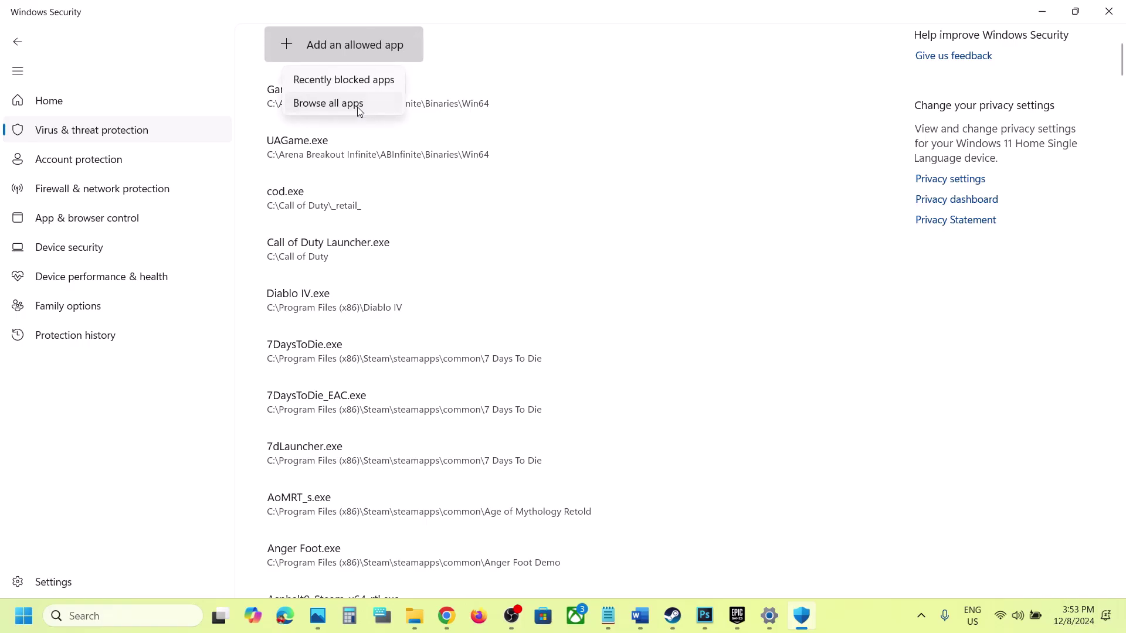
left_click(357, 106)
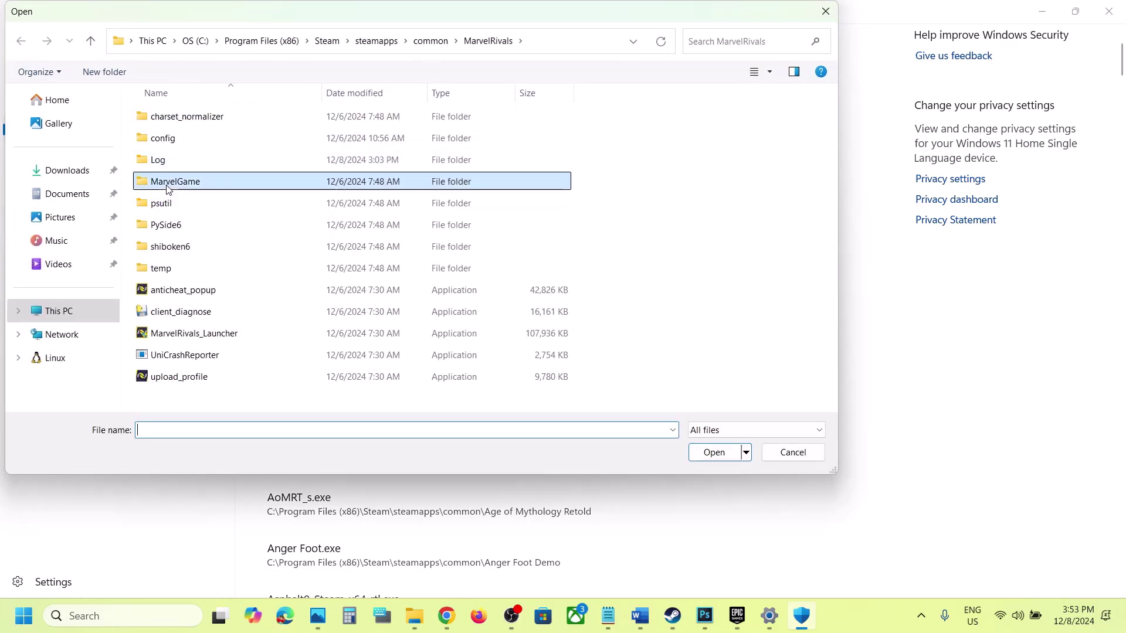
double_click(170, 181)
left_click(174, 167)
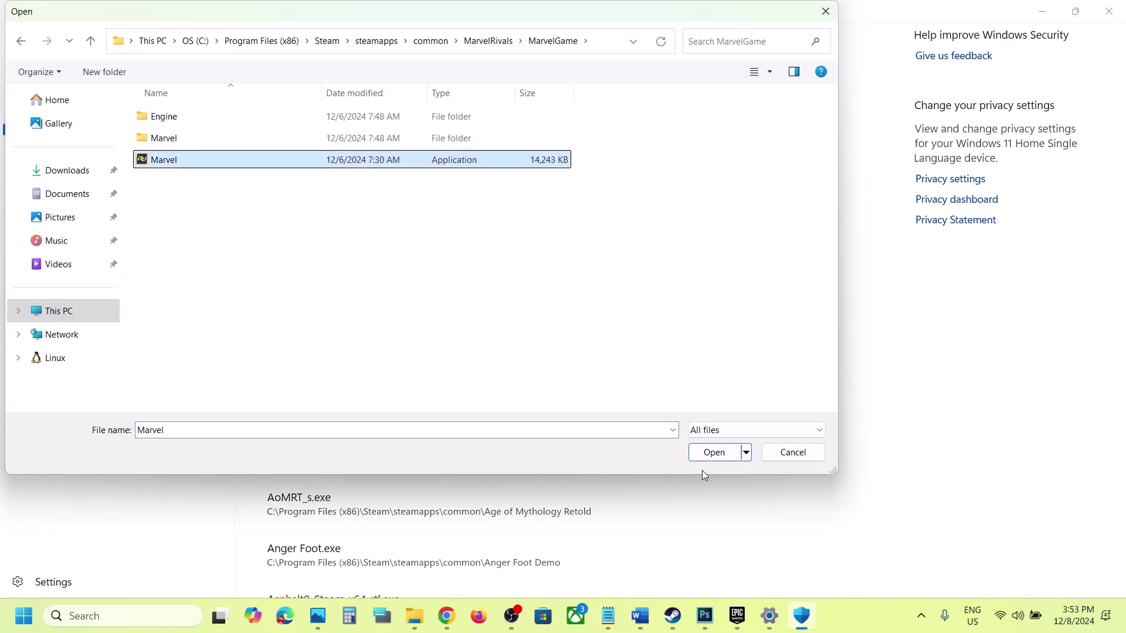
left_click(712, 453)
Browse to Marvel\Binaries\Win64 and select Marvel-Win64-Shipping as the next app.
left_click(329, 47)
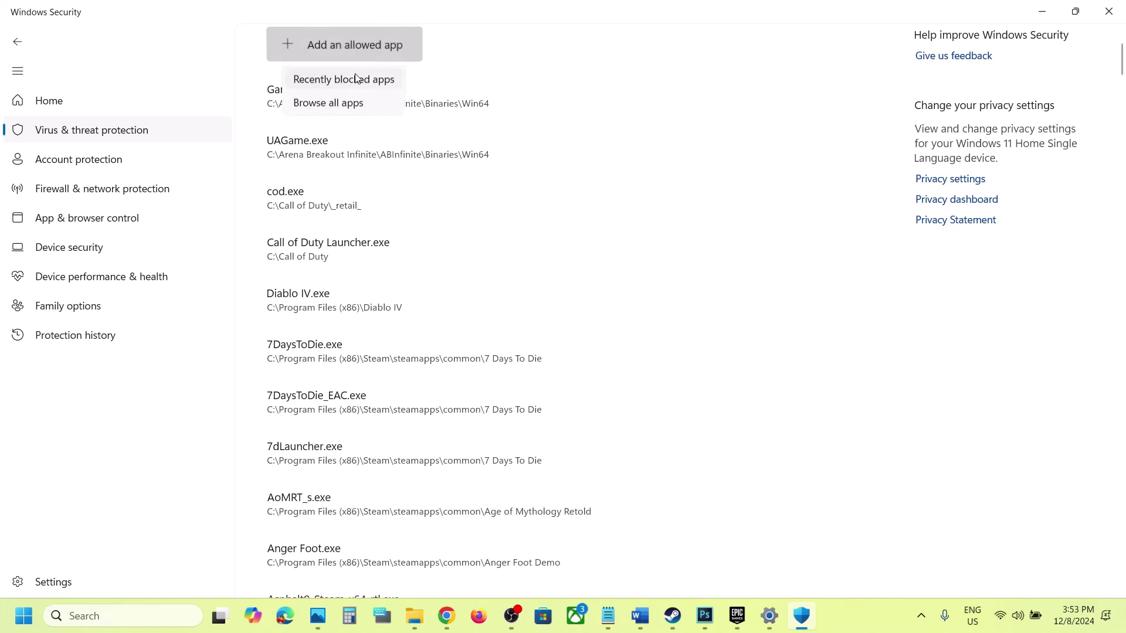
left_click(337, 103)
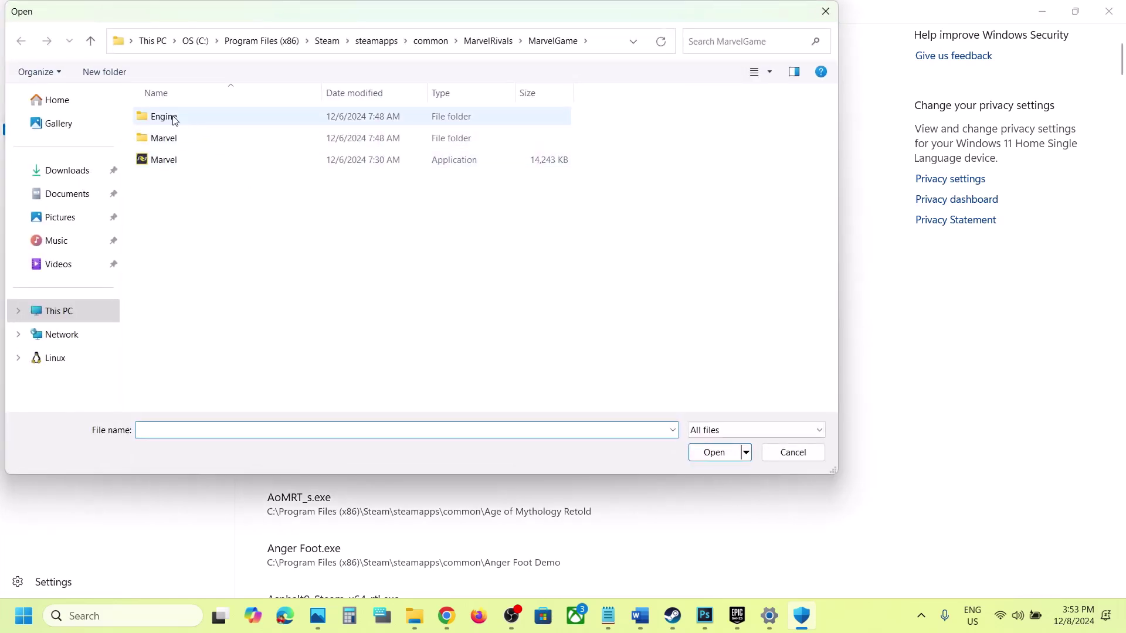
double_click(170, 139)
double_click(172, 118)
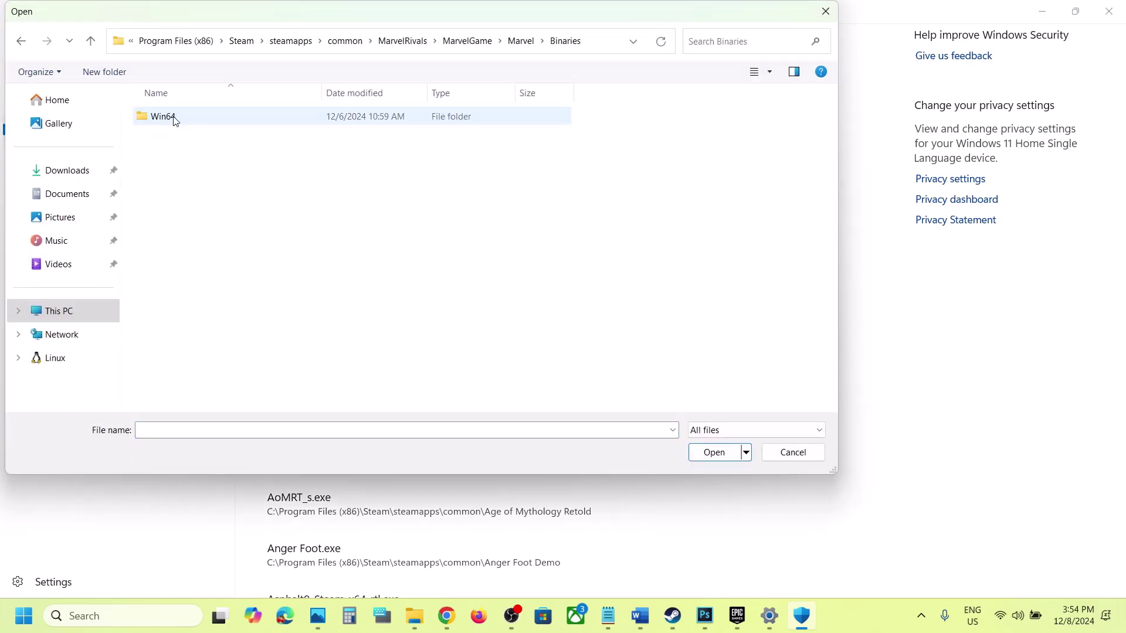
double_click(167, 117)
left_click(215, 203)
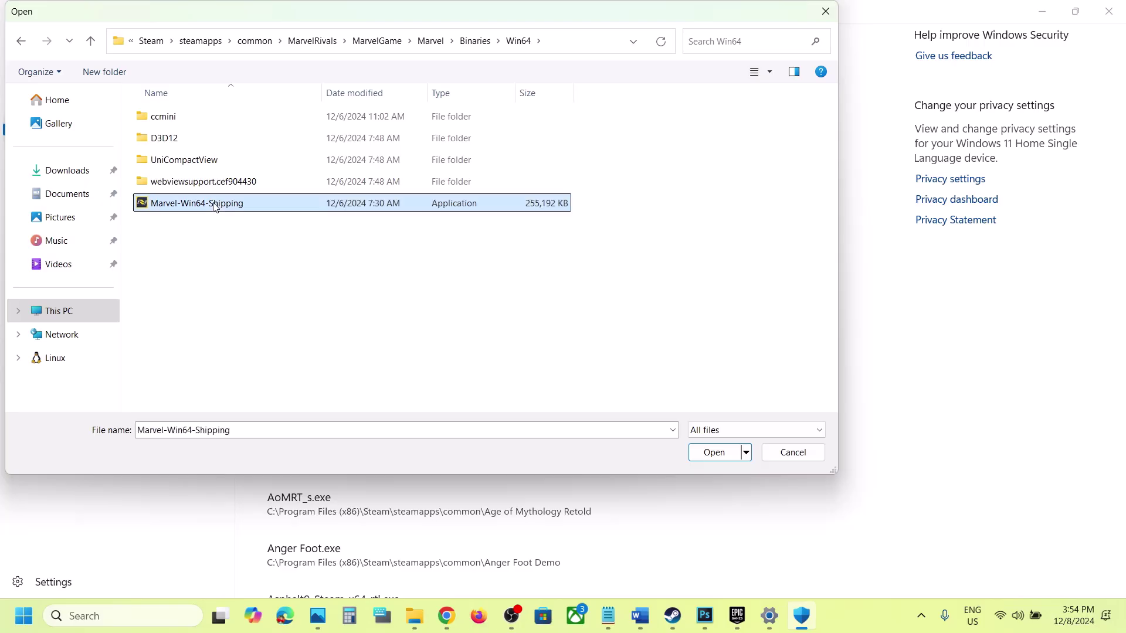